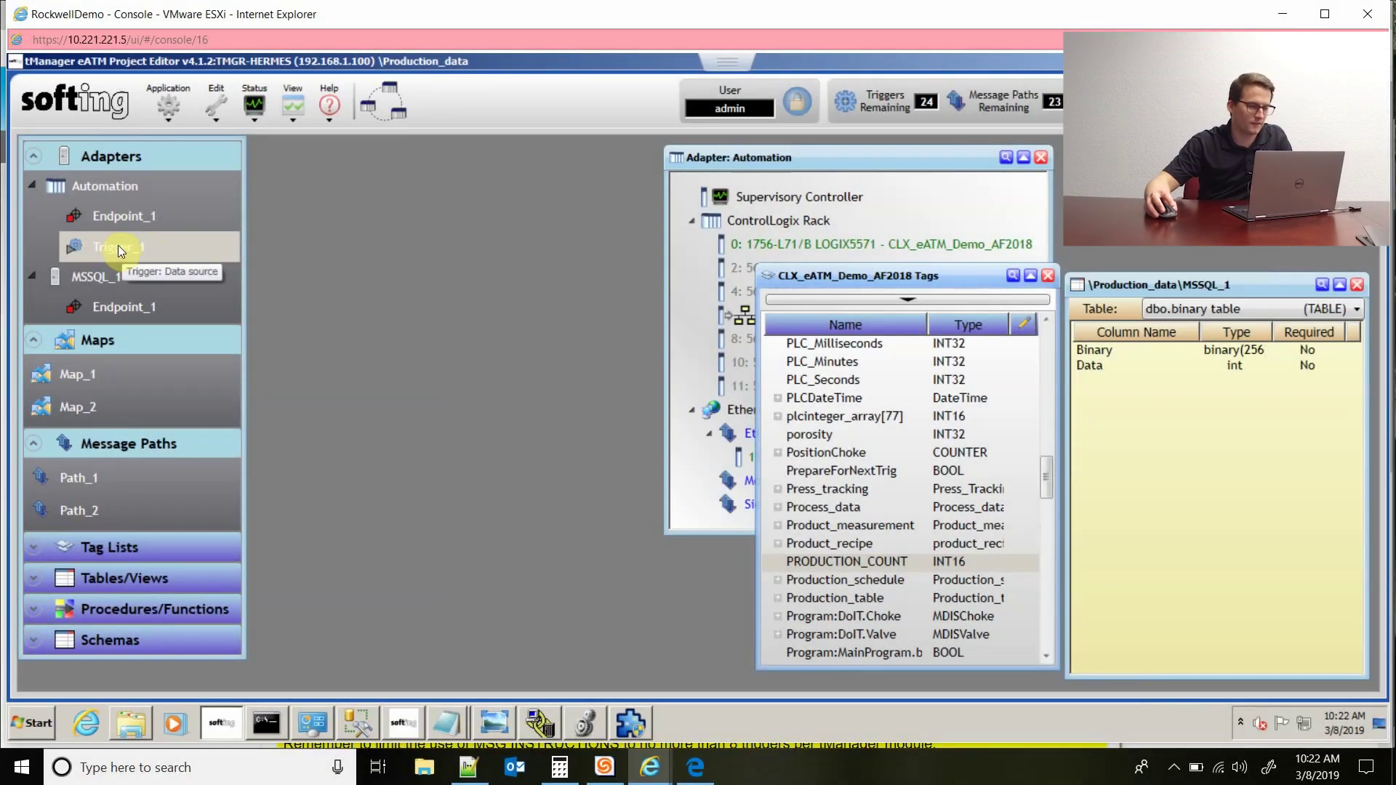
# Step: Open the properties of Trigger_1 under the Automation adapter
pyautogui.rightClick(102, 186)
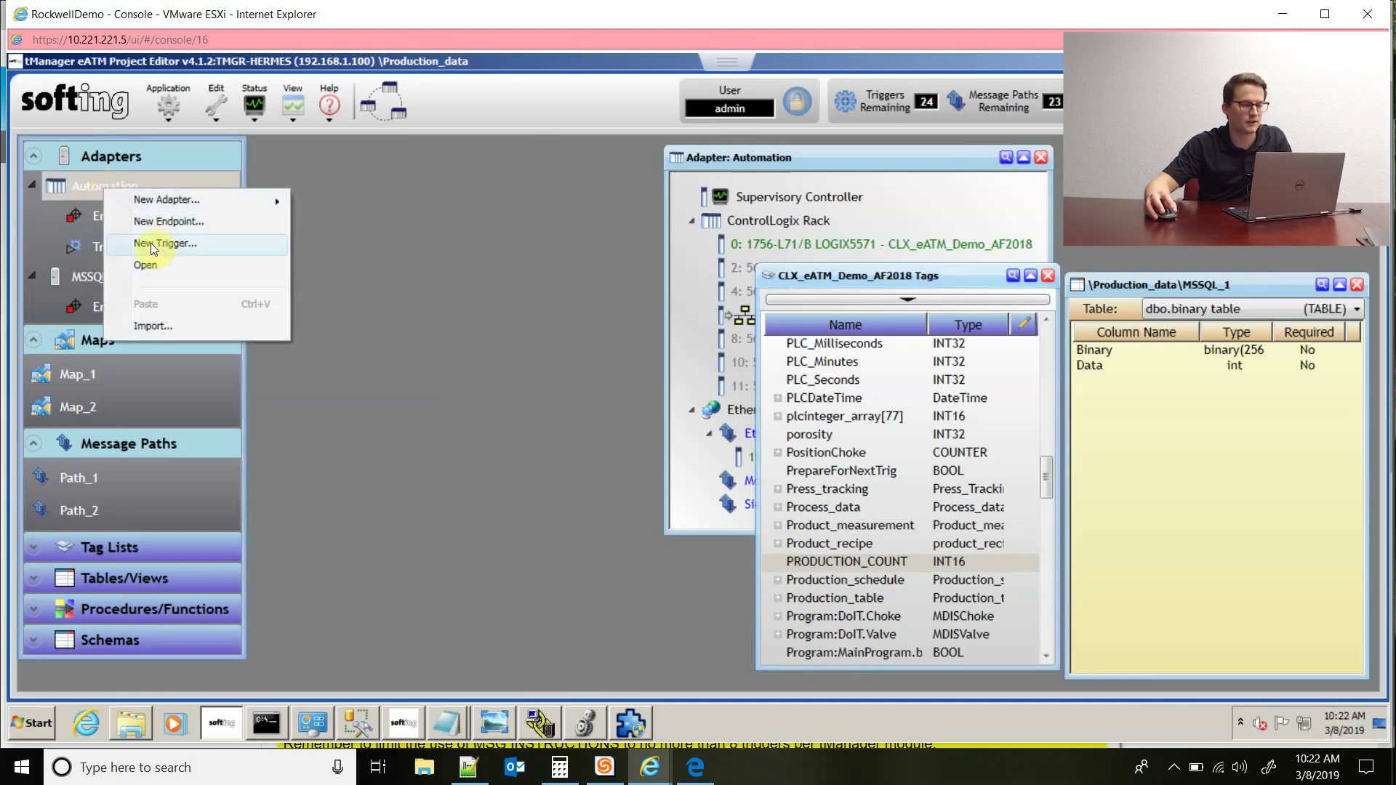
pyautogui.click(347, 232)
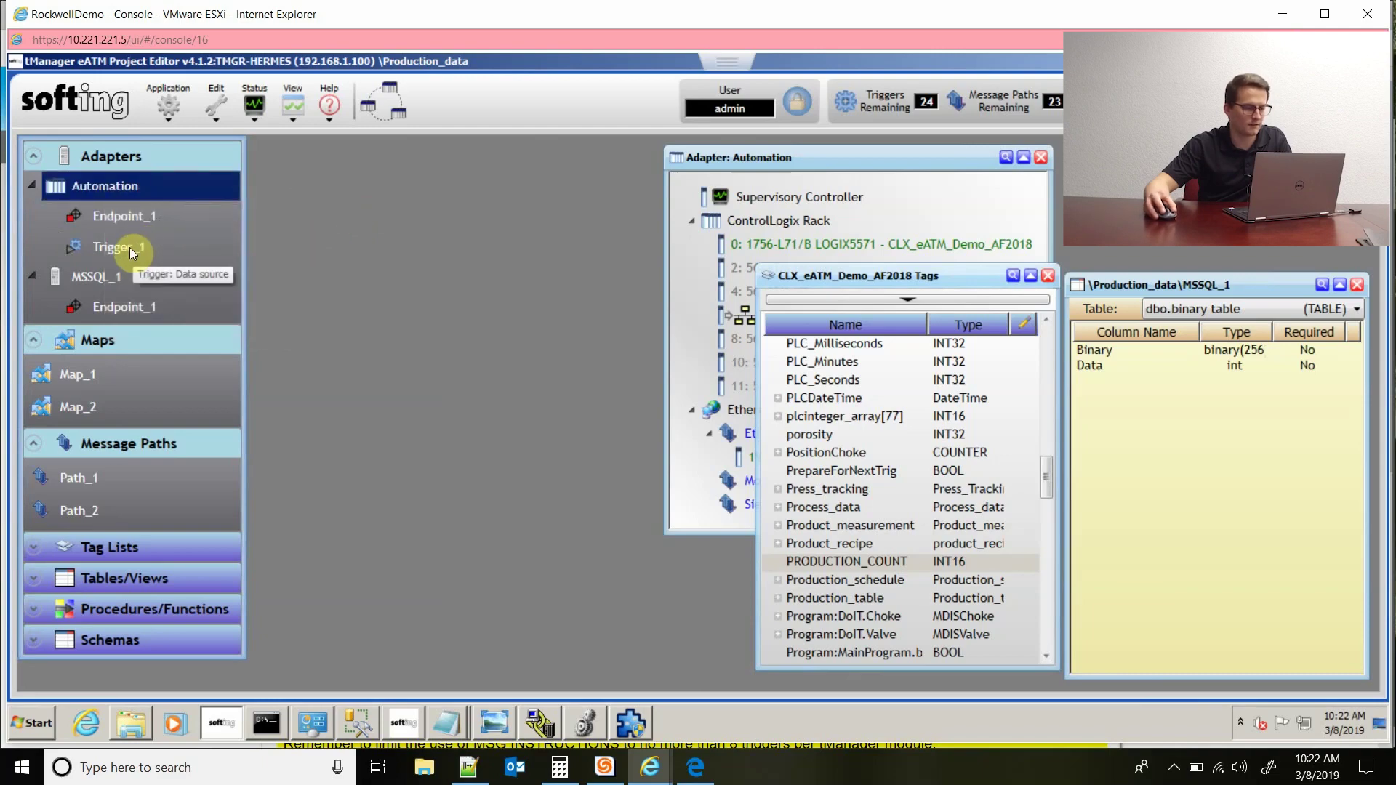
pyautogui.doubleClick(130, 247)
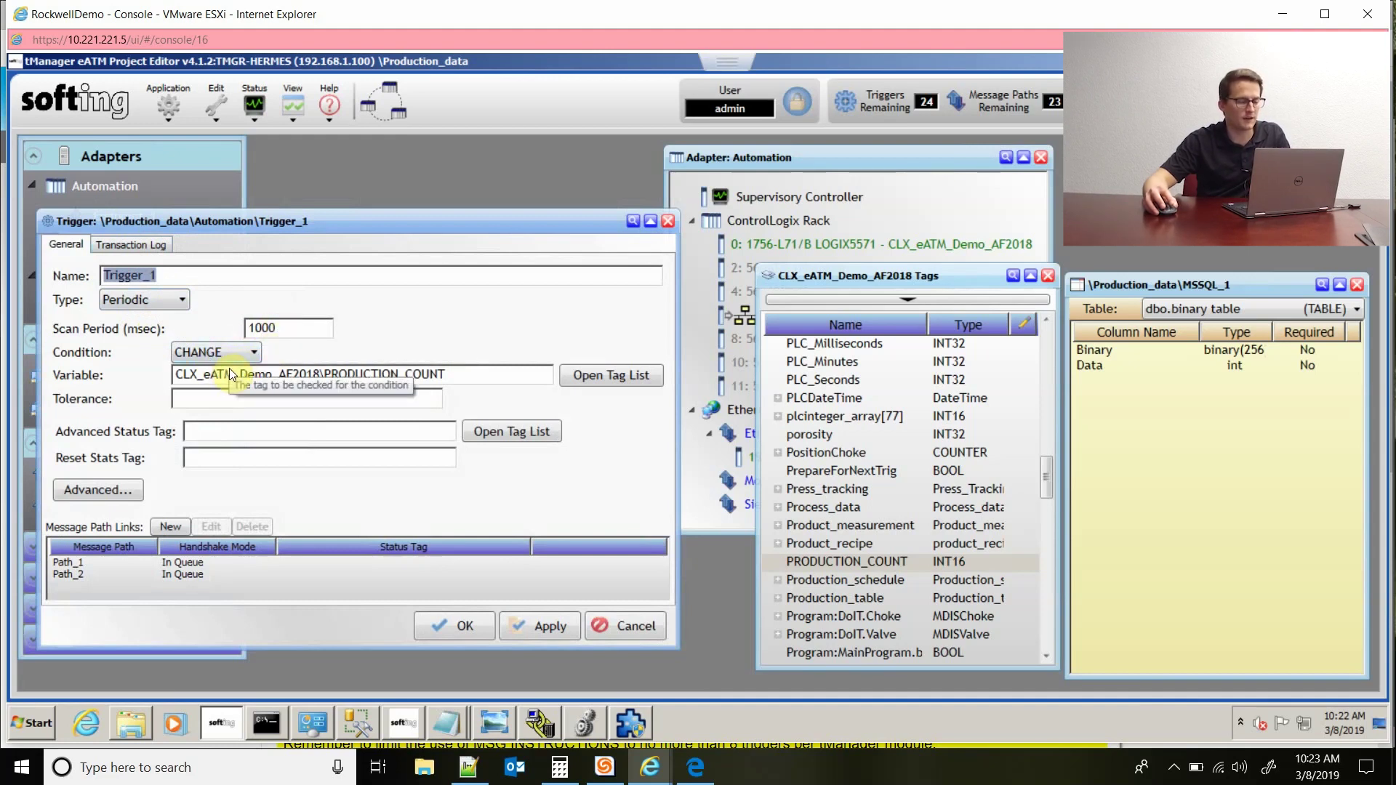
# Step: Change Trigger_1's scan period from 1000 to 250 ms
pyautogui.click(285, 332)
pyautogui.click(276, 324)
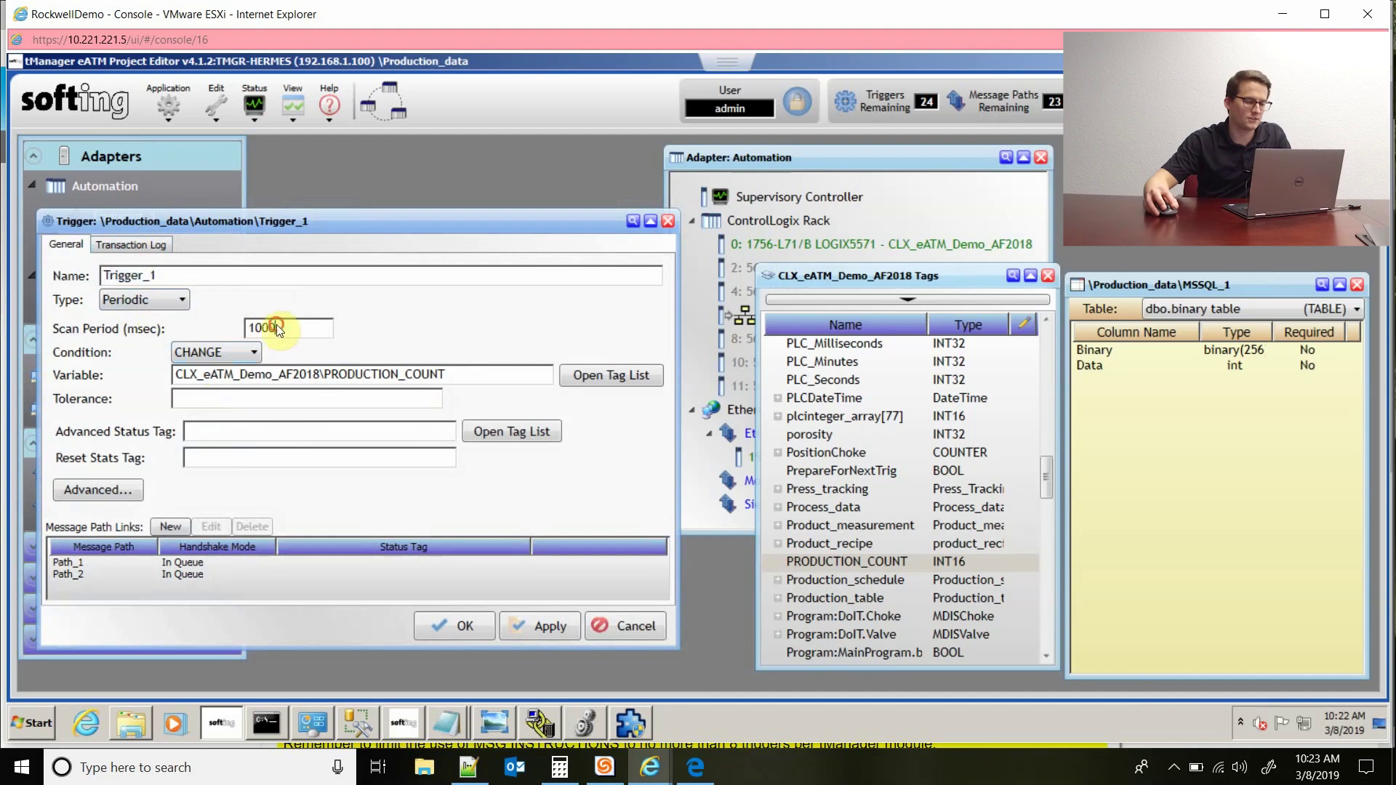
pyautogui.doubleClick(240, 331)
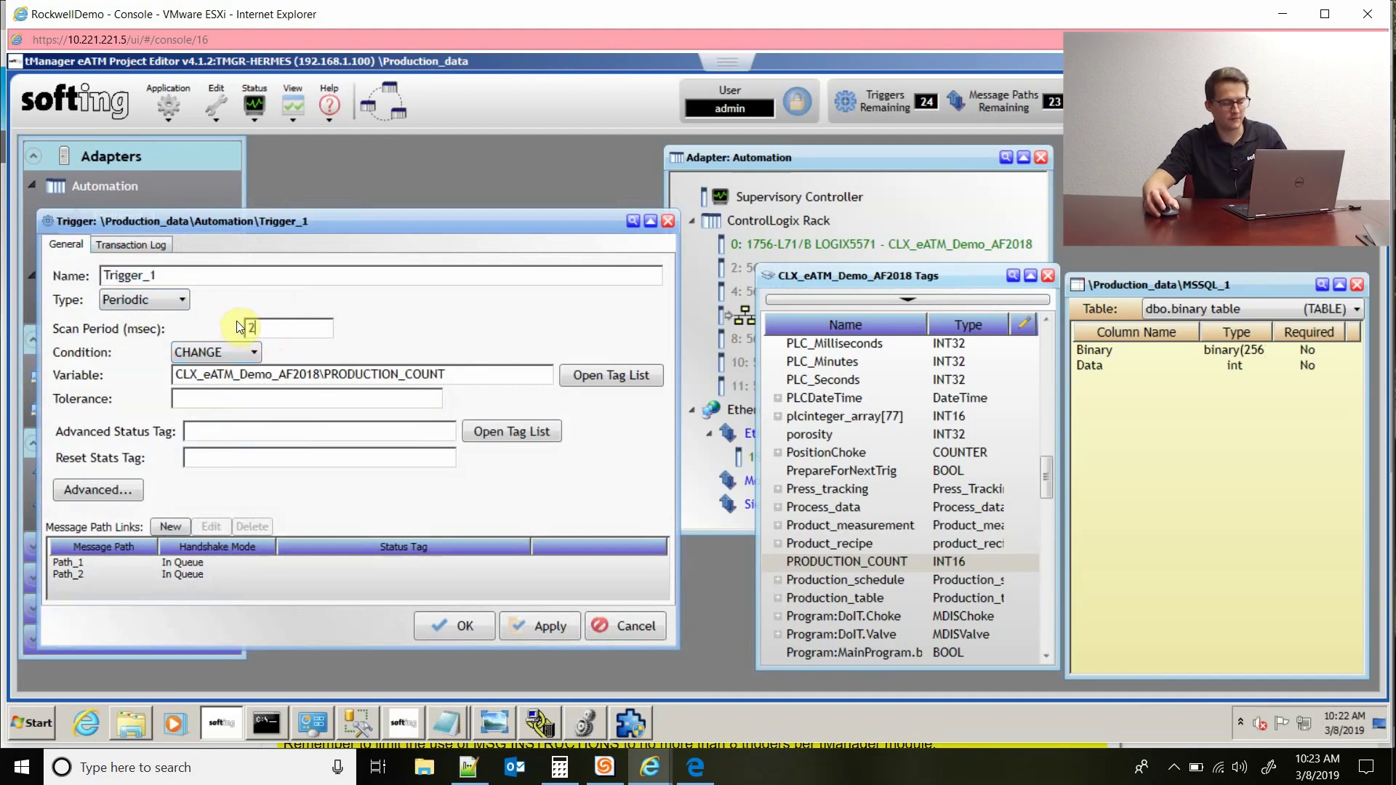
pyautogui.write('250')
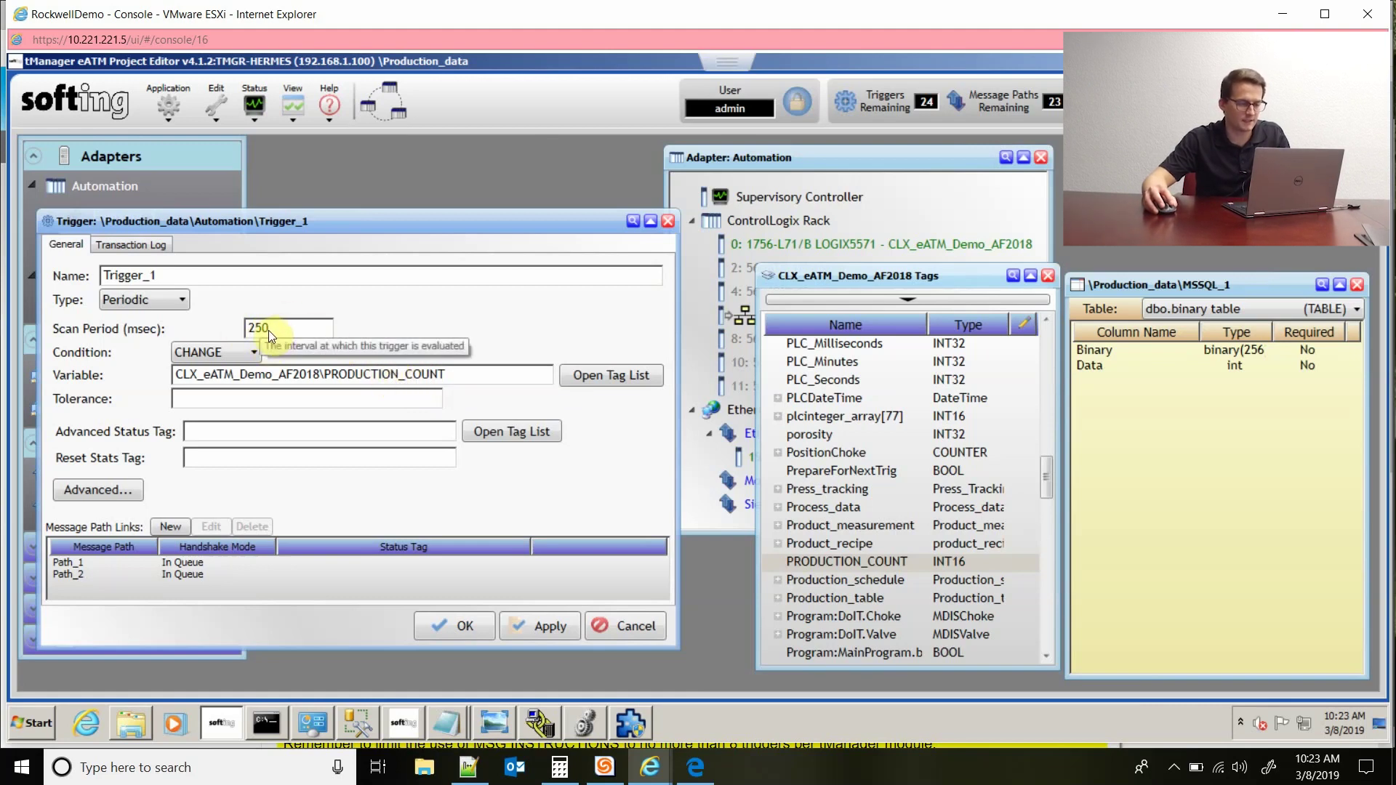
pyautogui.click(179, 299)
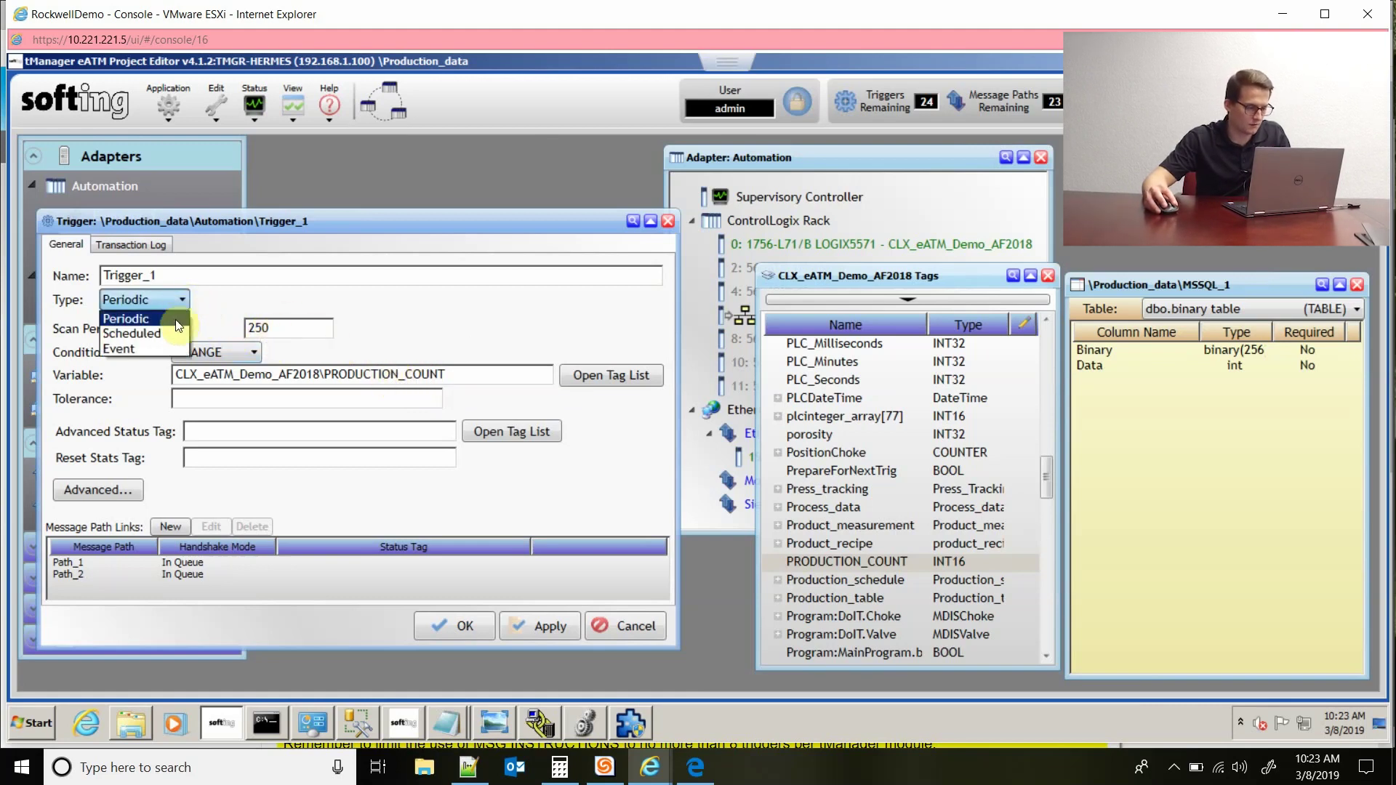
# Step: Make Trigger_1 a Scheduled trigger evaluated every Day at 0:0:0, keeping the CHANGE condition
pyautogui.click(176, 336)
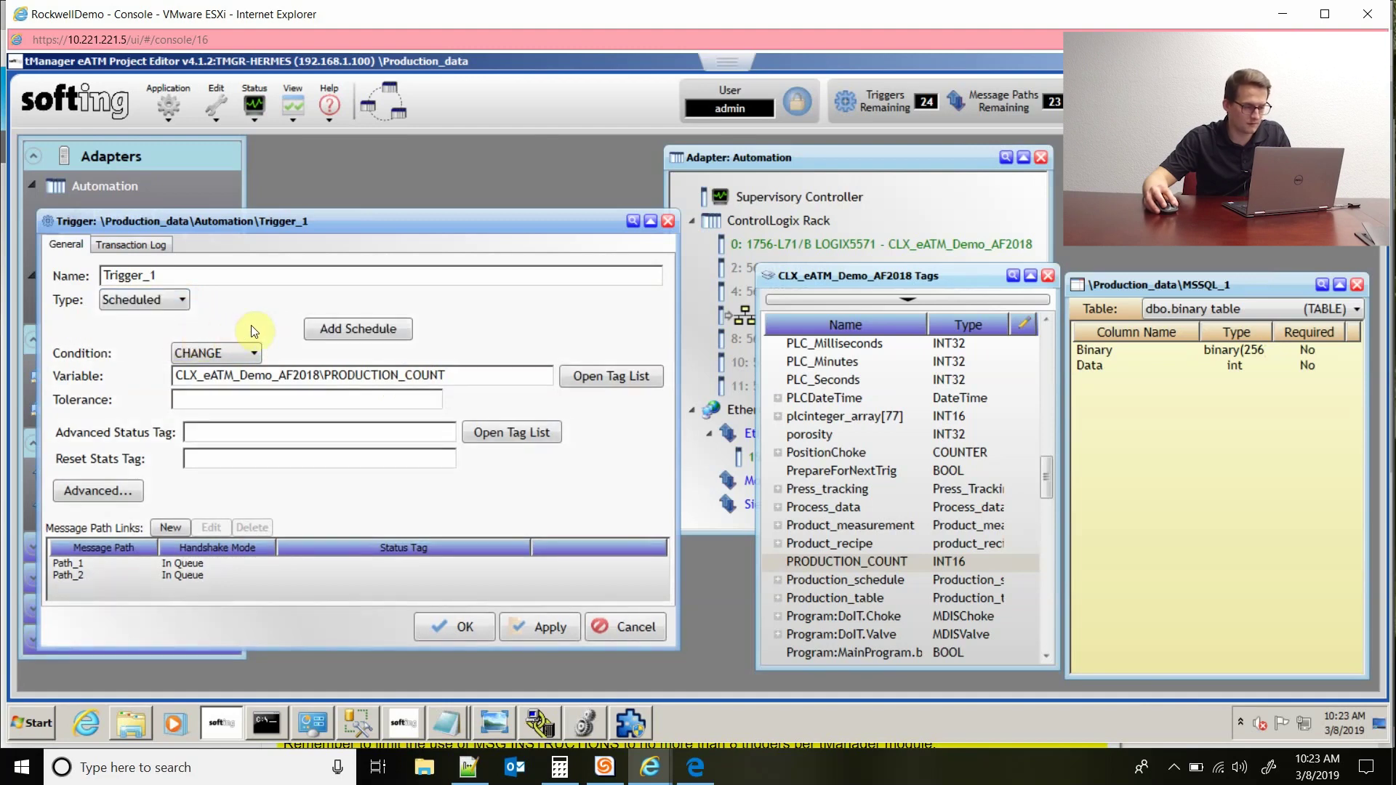
pyautogui.click(324, 328)
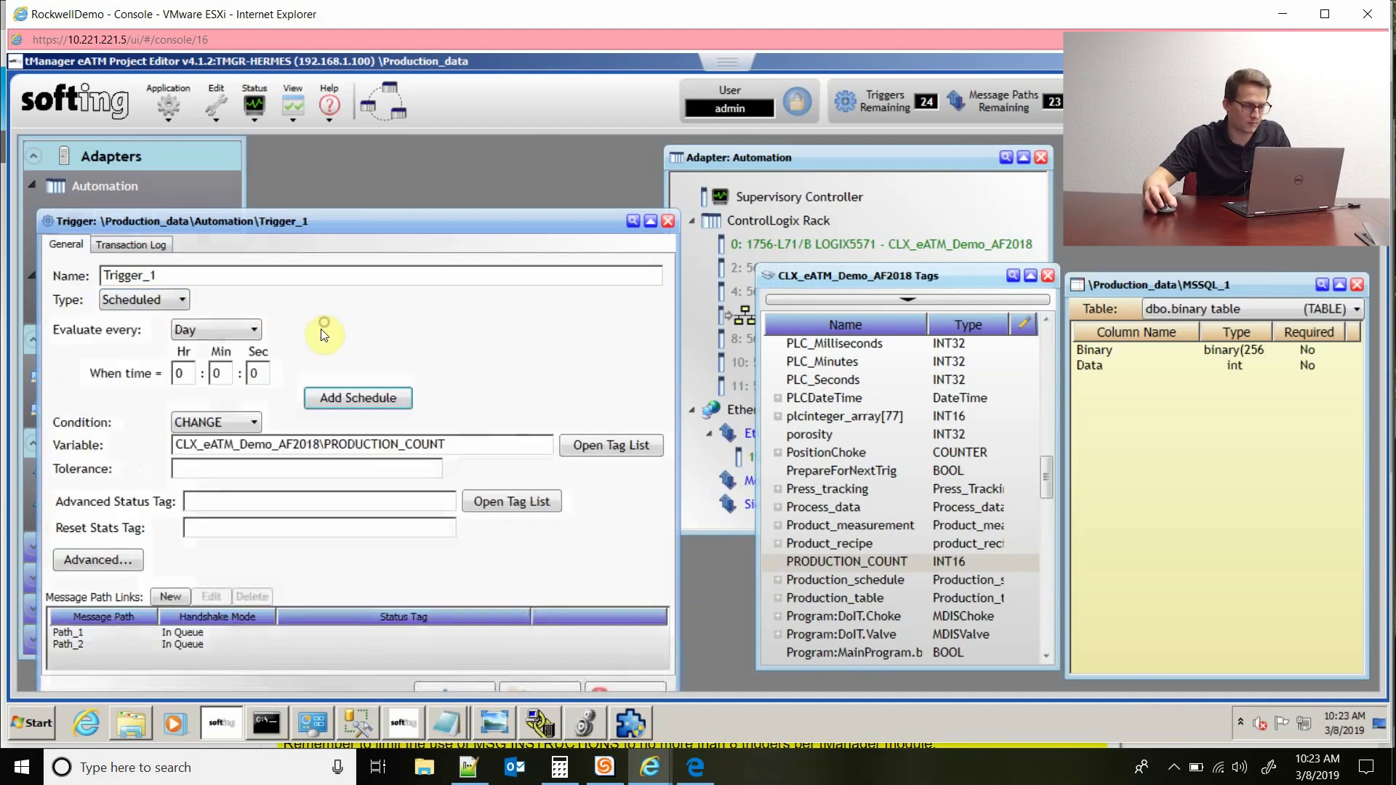
pyautogui.click(247, 329)
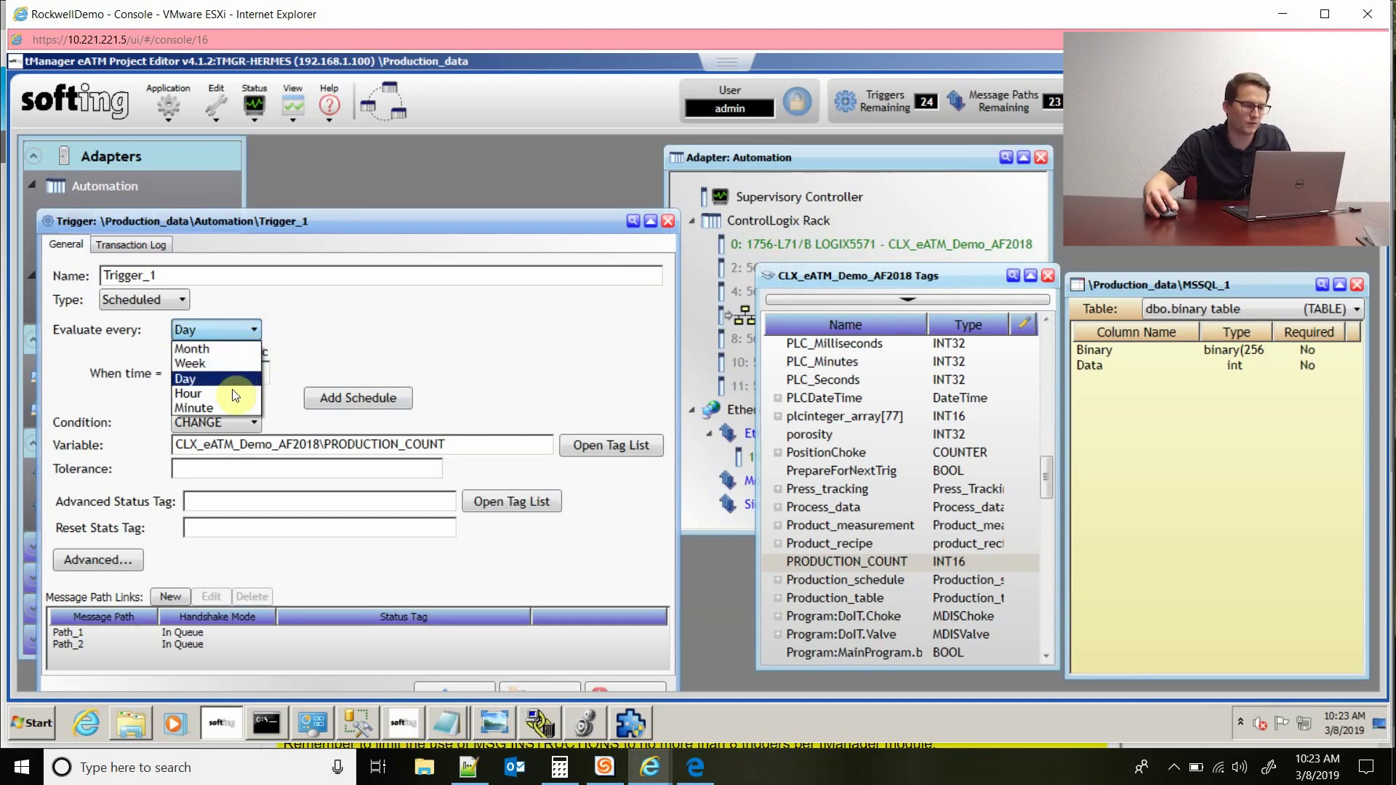
pyautogui.click(241, 420)
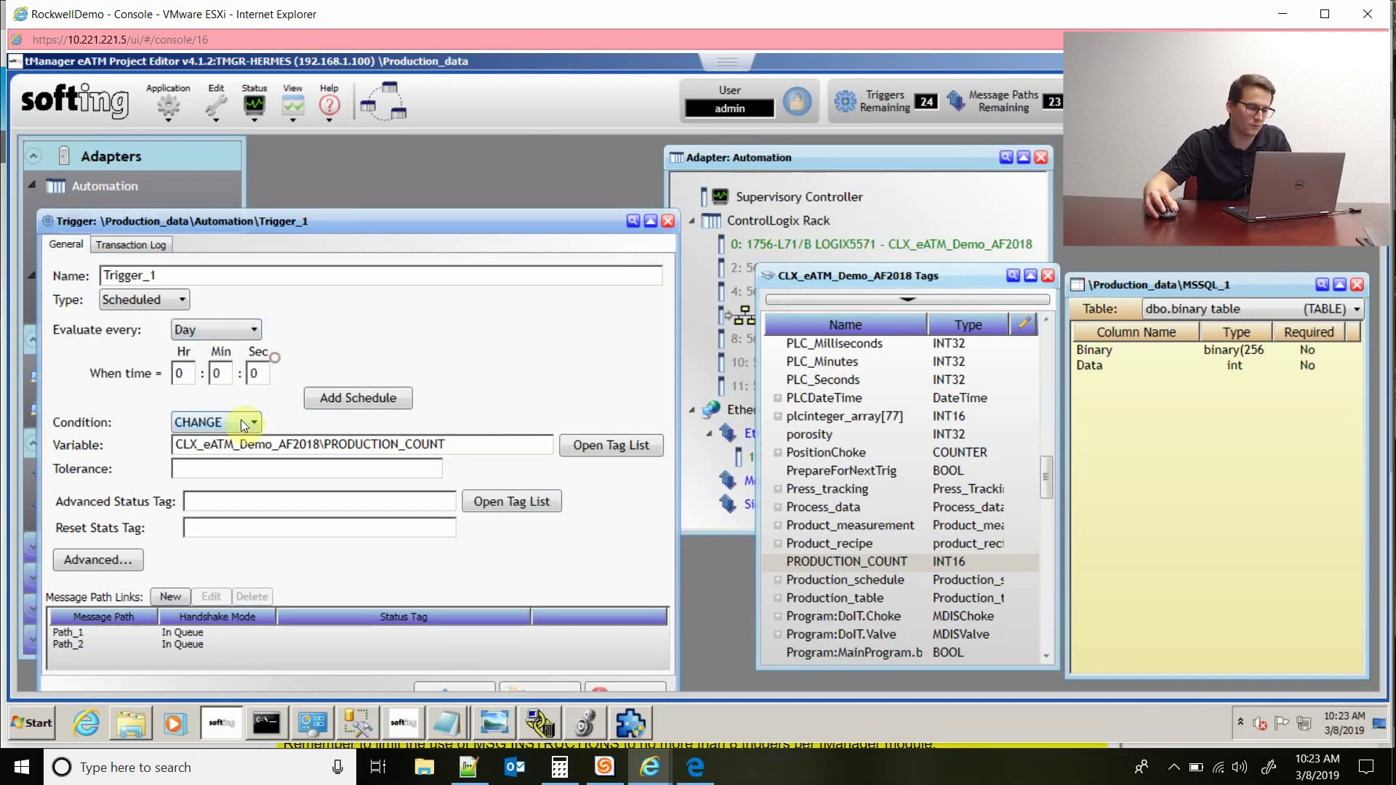
pyautogui.click(242, 419)
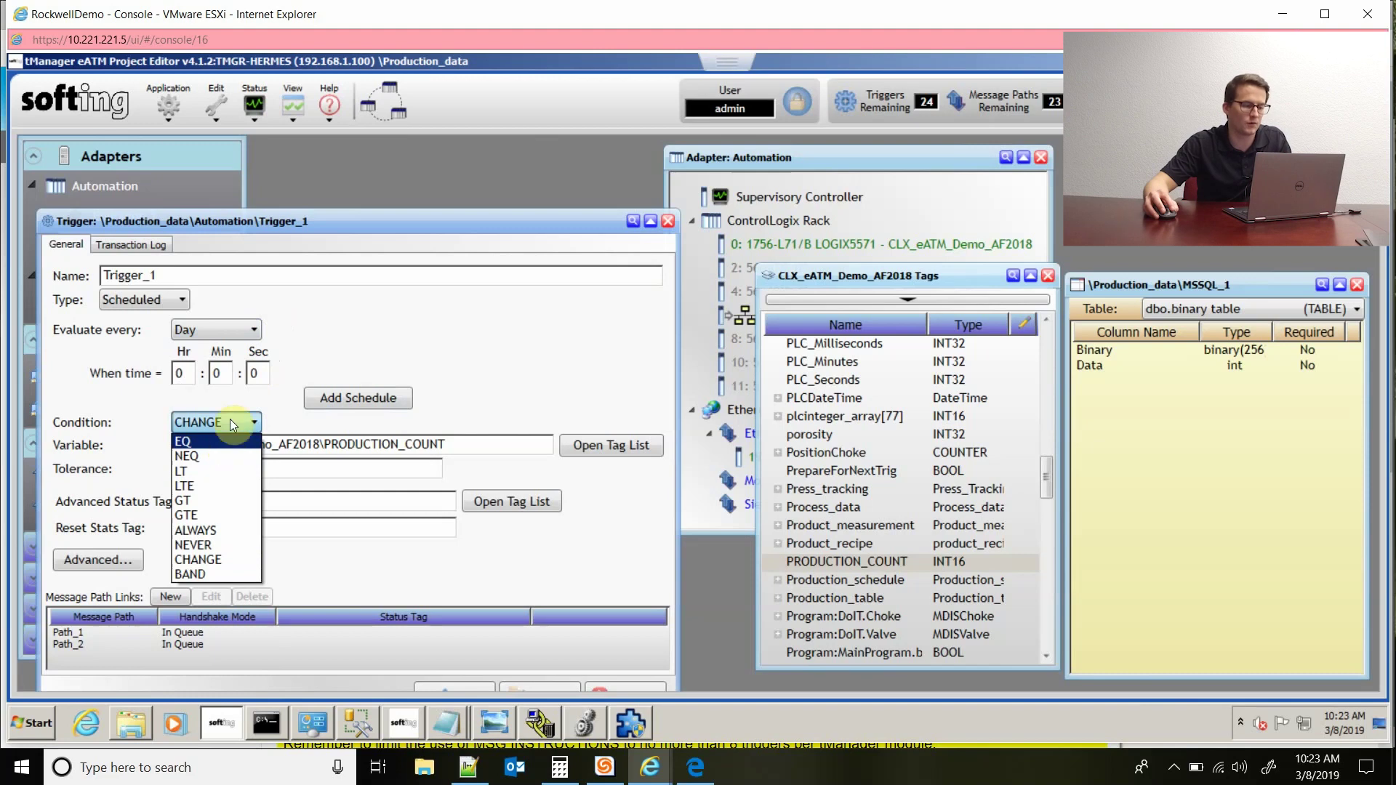
pyautogui.click(241, 422)
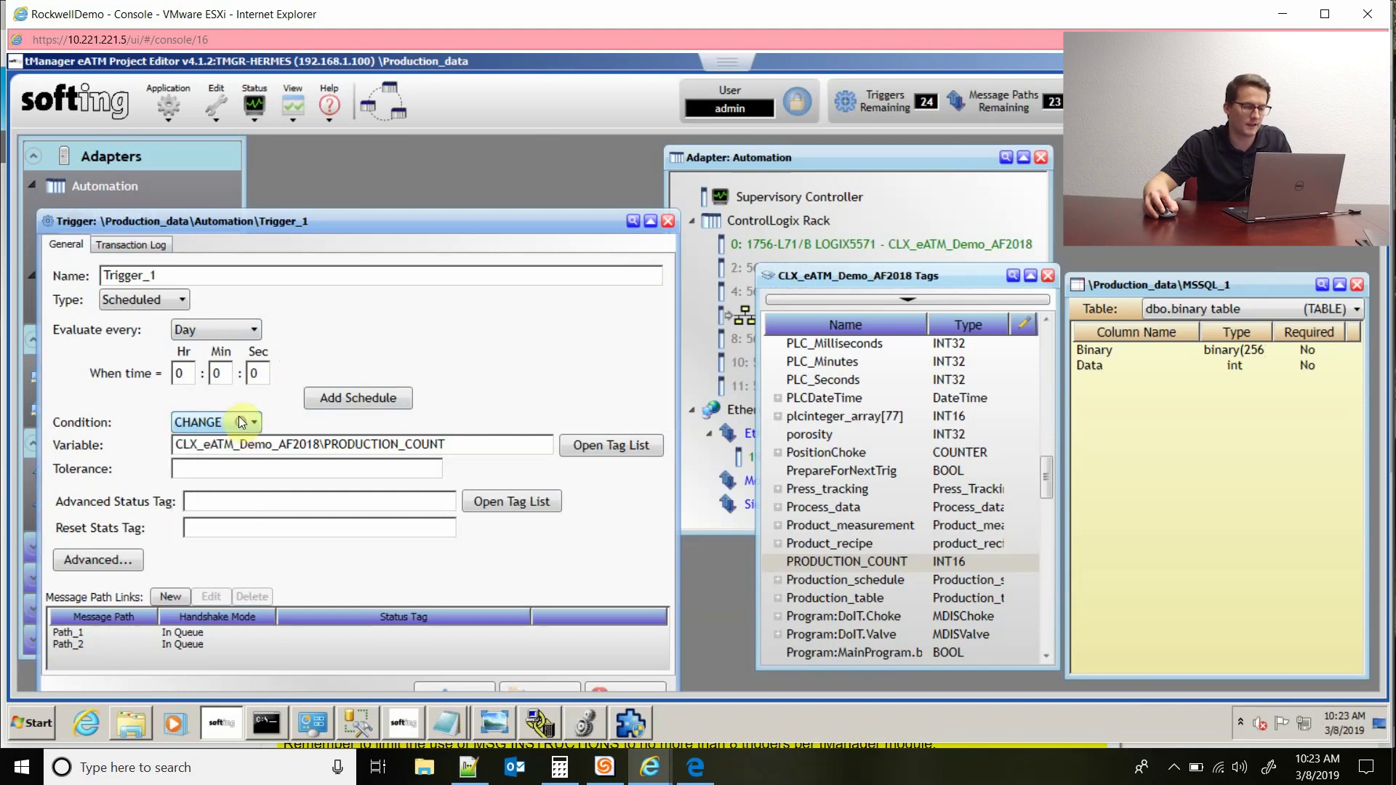
pyautogui.click(170, 296)
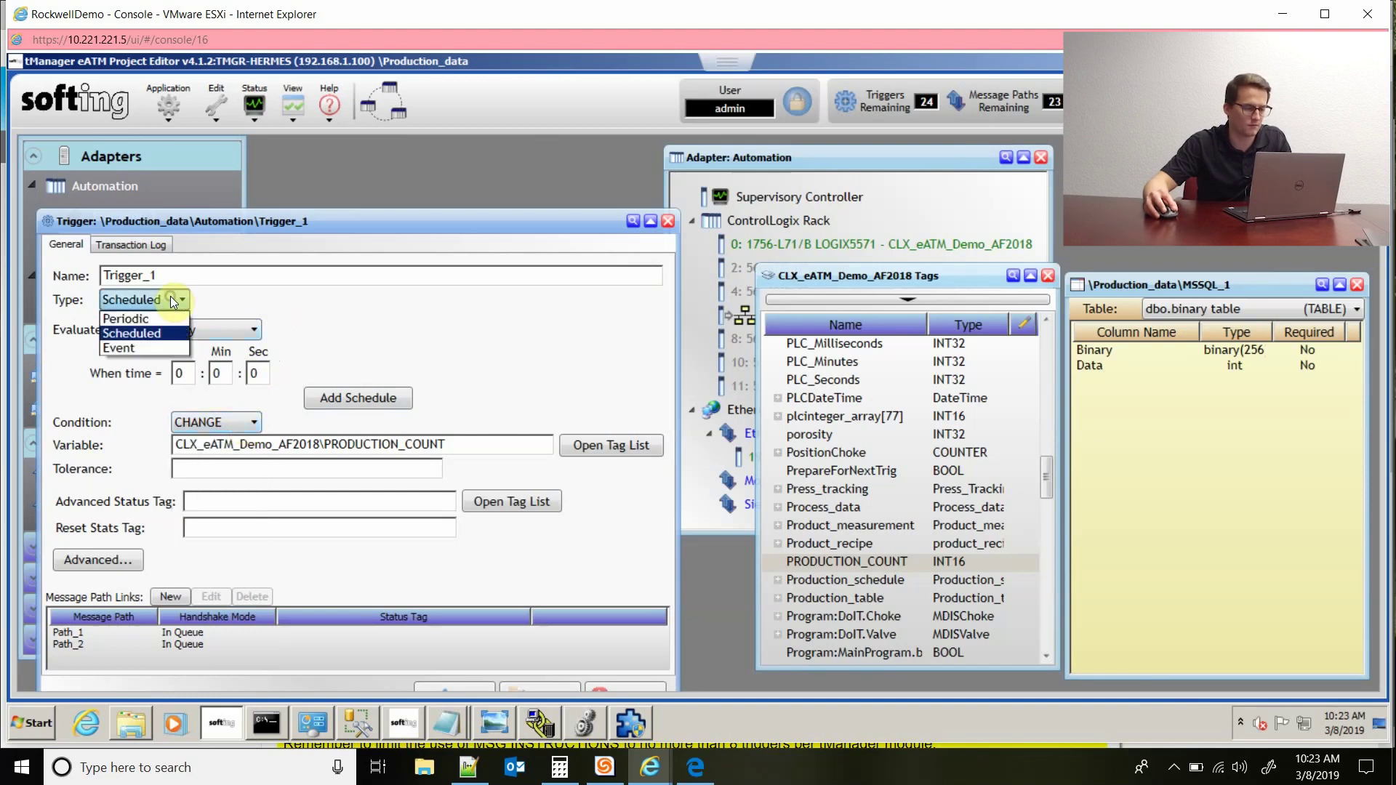
# Step: Set Trigger_1 to an Event type and read the help on Logix MSG instruction configuration
pyautogui.click(150, 351)
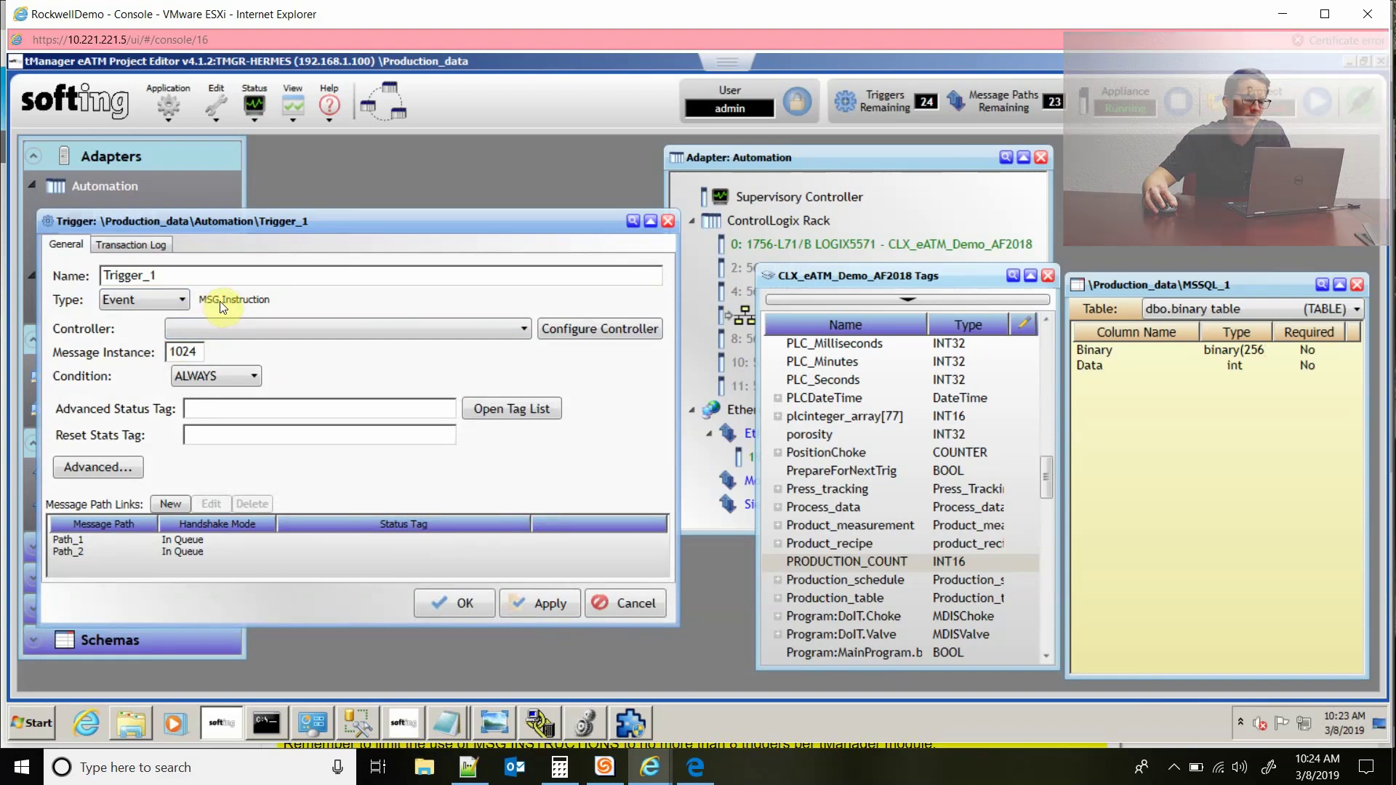
pyautogui.press('F1')
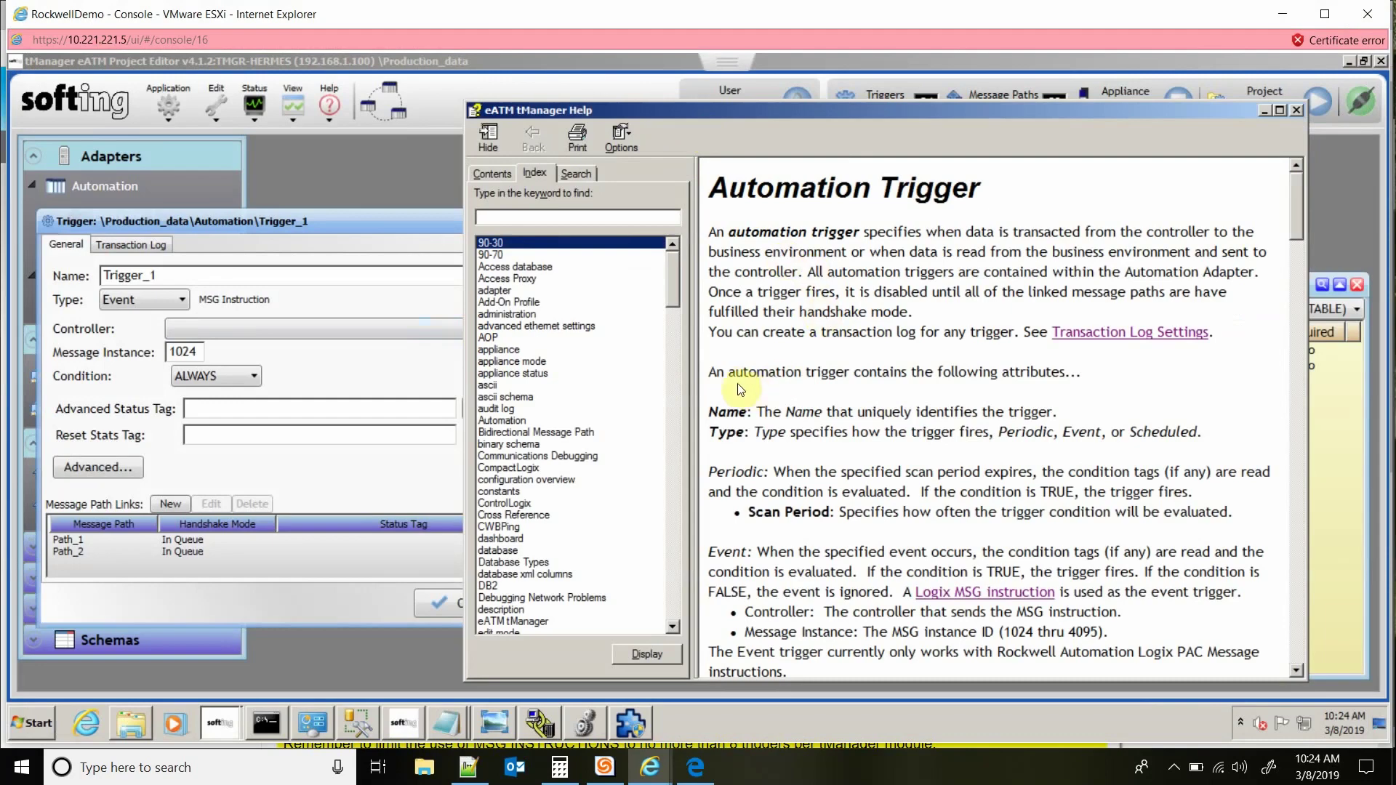
pyautogui.click(1004, 591)
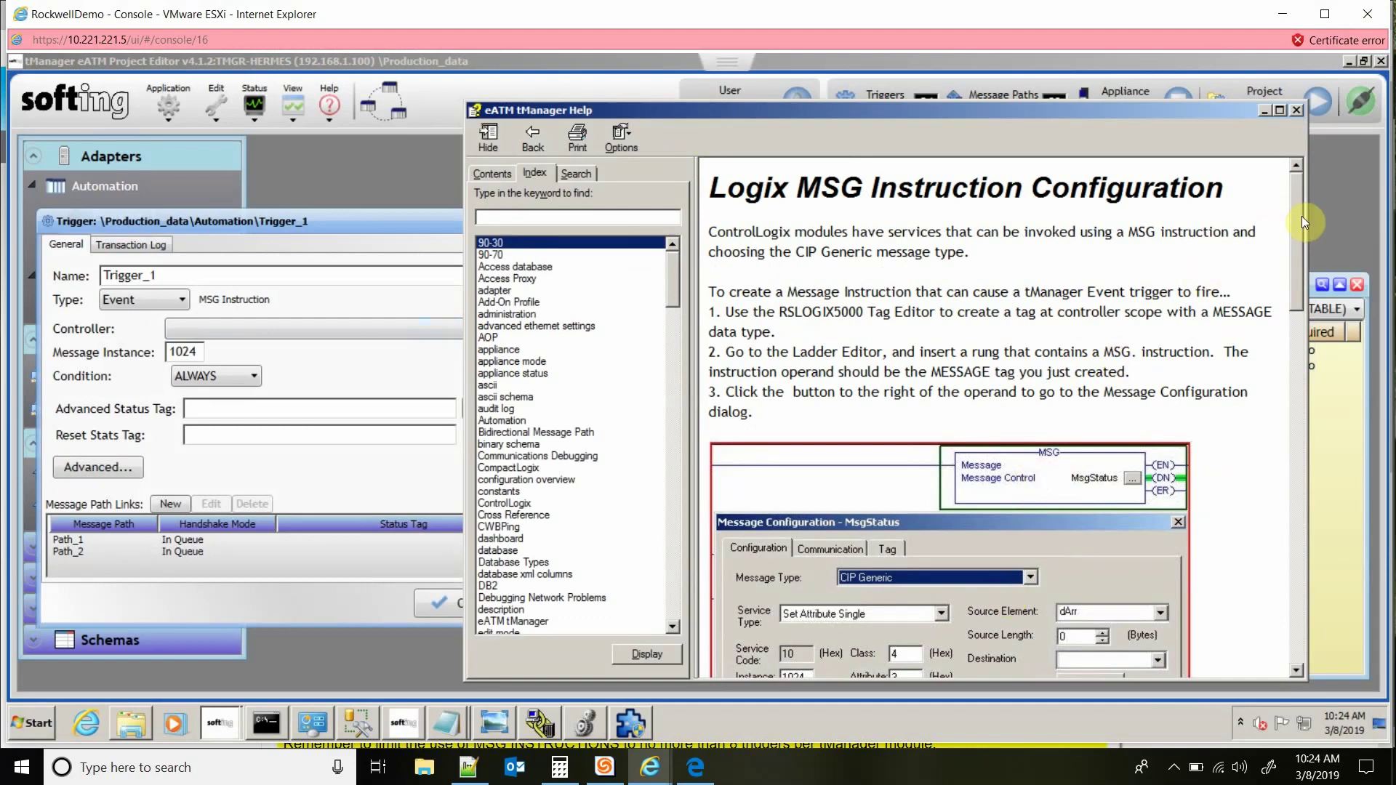
pyautogui.moveTo(1295, 225); pyautogui.dragTo(1298, 291)
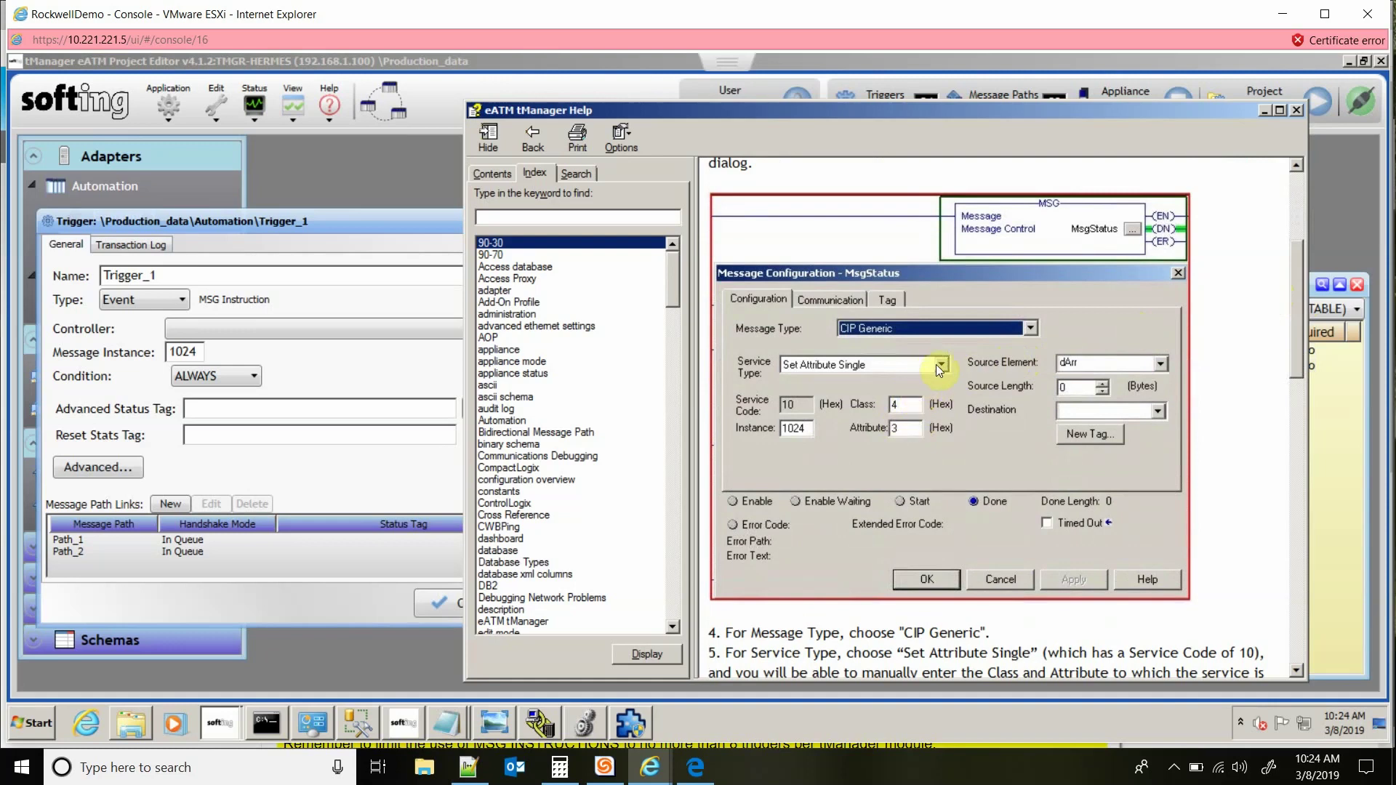
pyautogui.click(1297, 110)
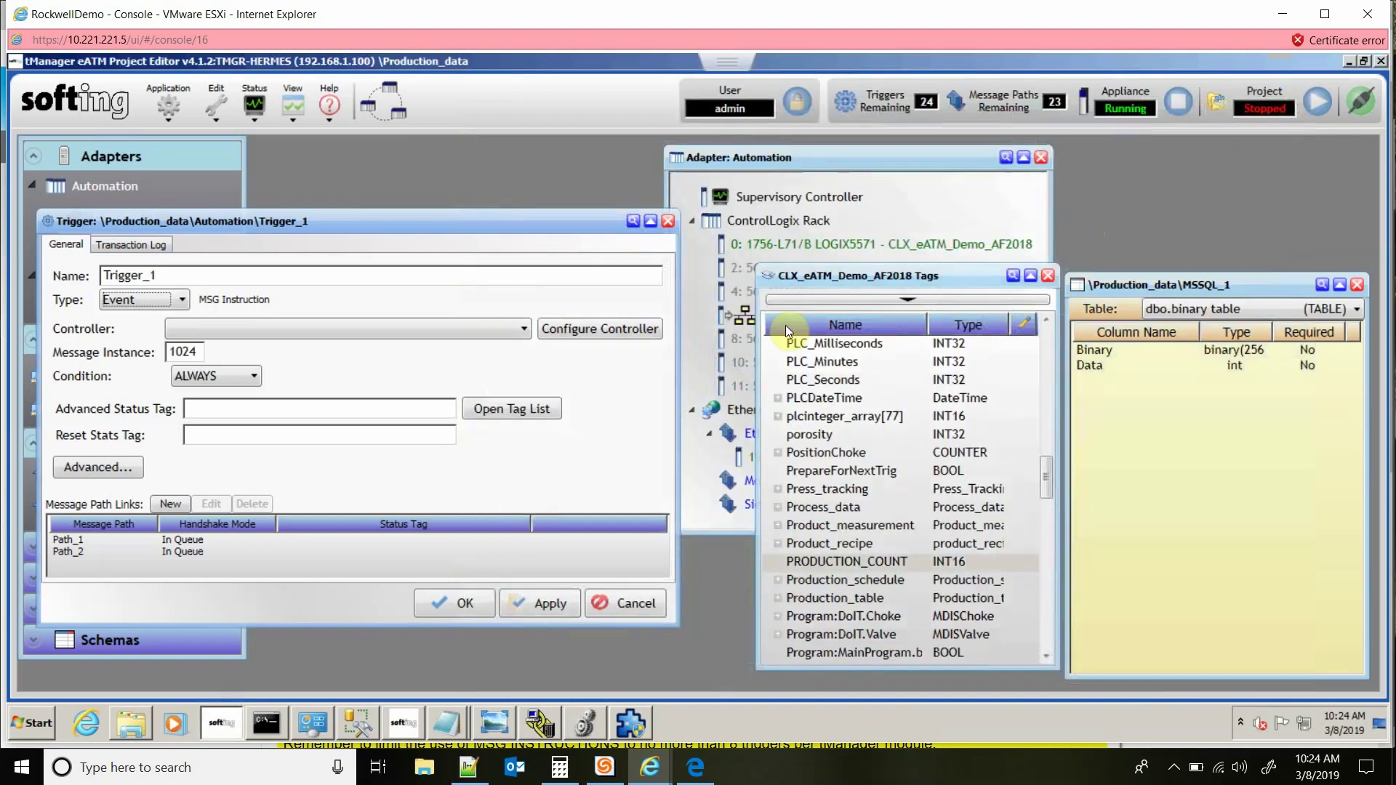
# Step: Set Trigger_1 to Periodic with an EQ condition on PRODUCTION_COUNT, then switch to Logix Designer
pyautogui.click(181, 301)
pyautogui.click(155, 321)
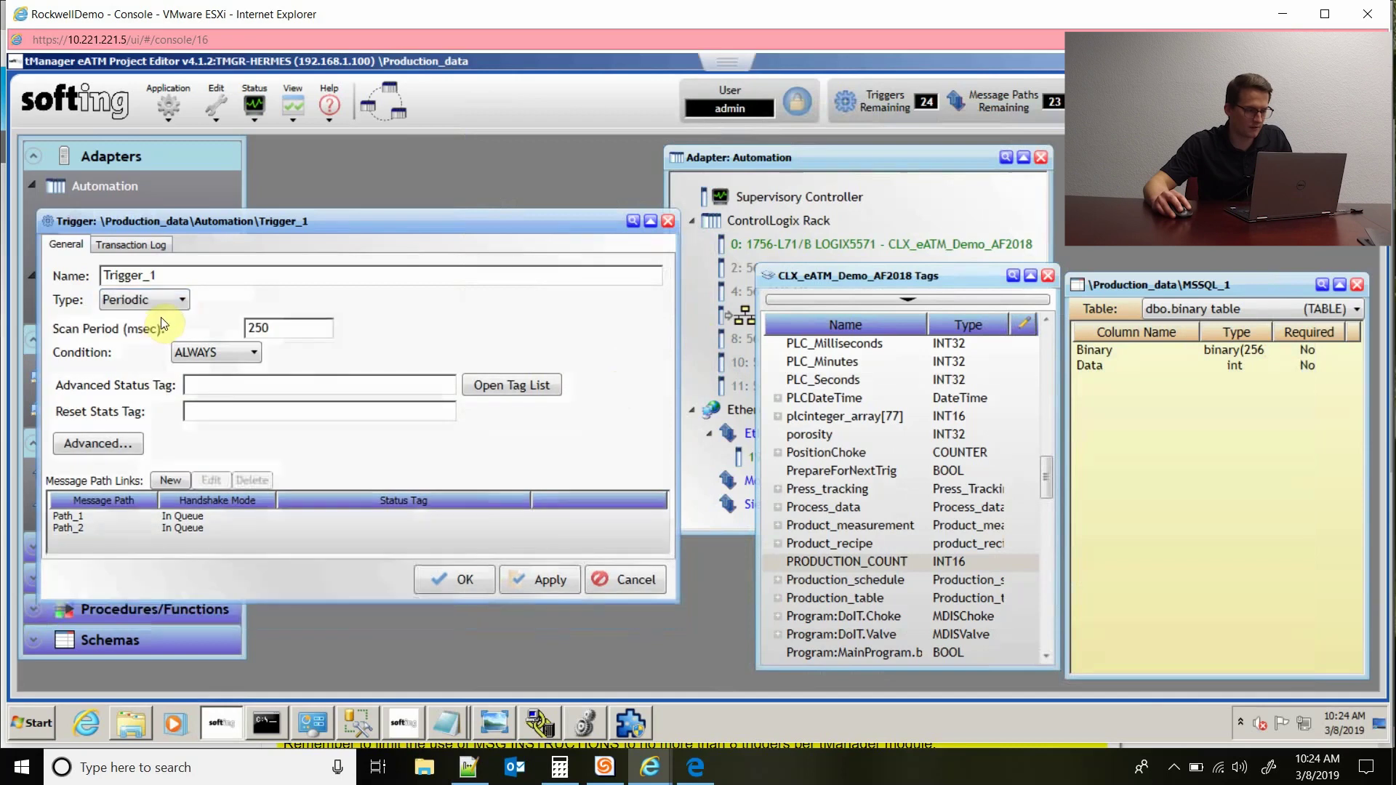
pyautogui.click(230, 352)
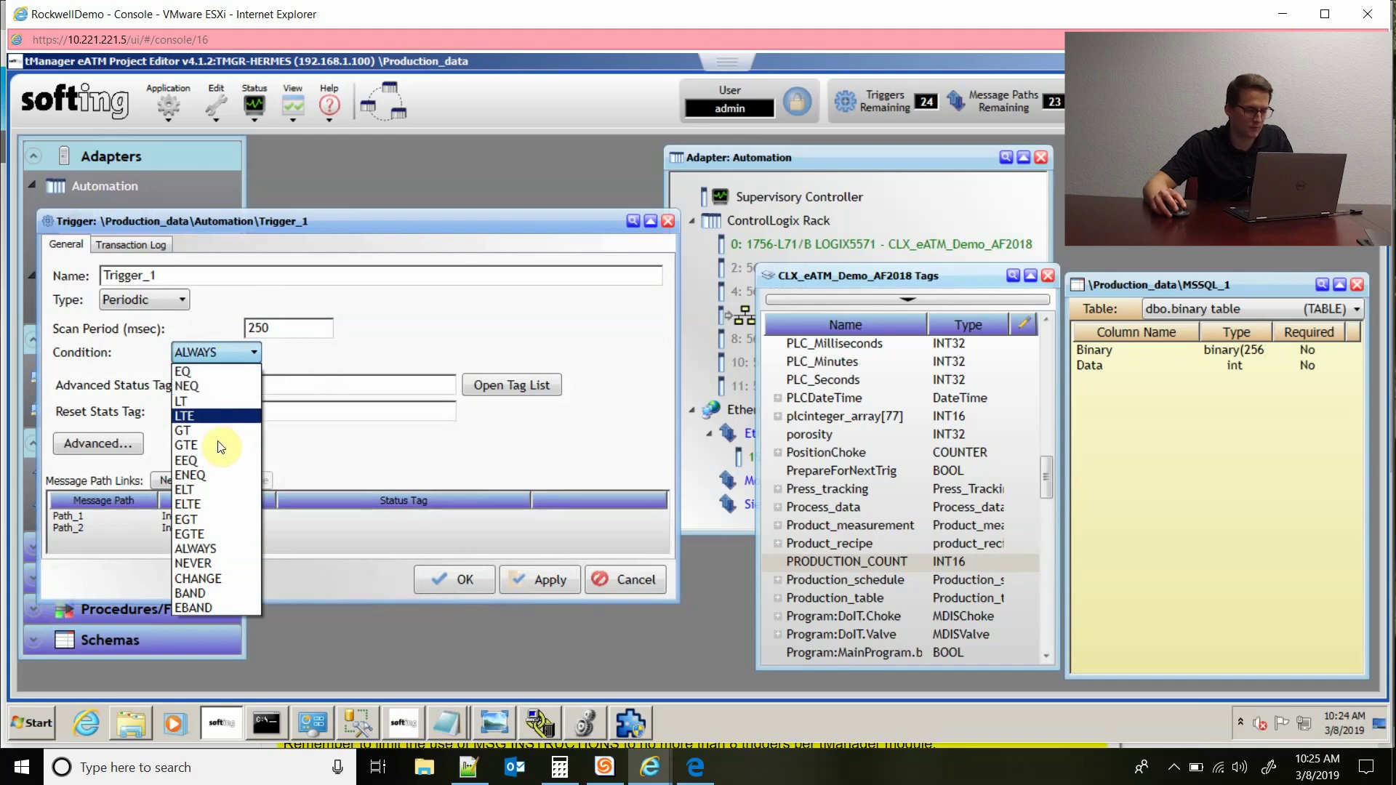
pyautogui.click(232, 378)
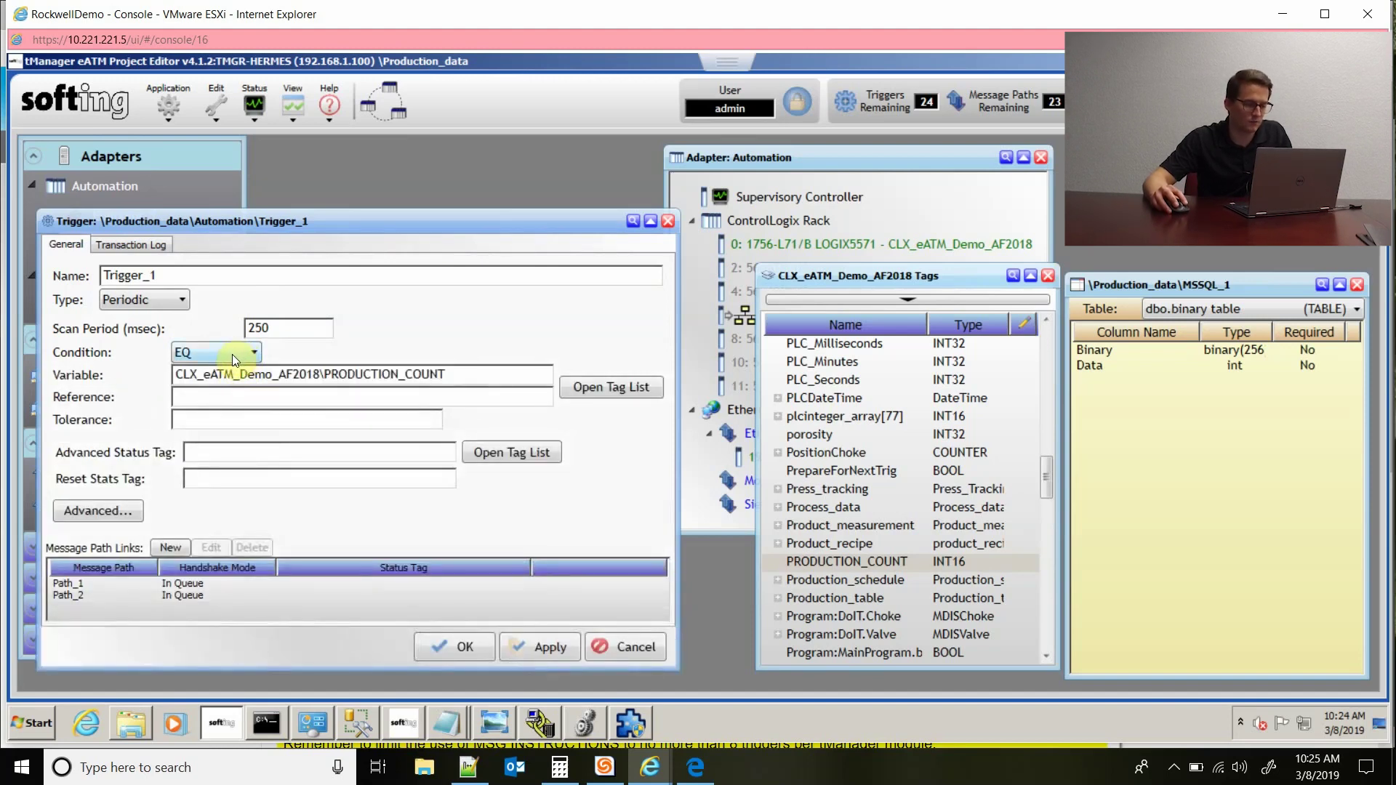
pyautogui.click(232, 354)
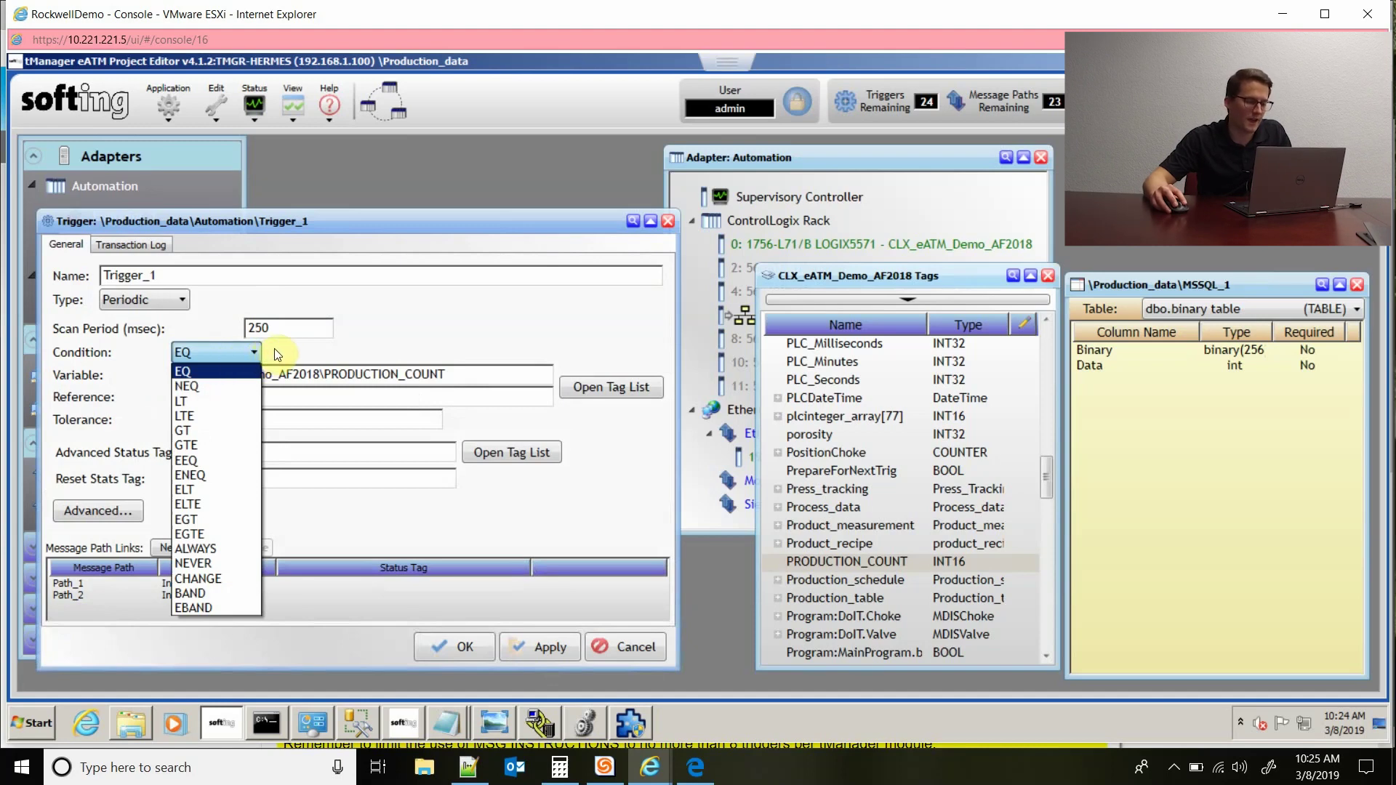
pyautogui.click(269, 353)
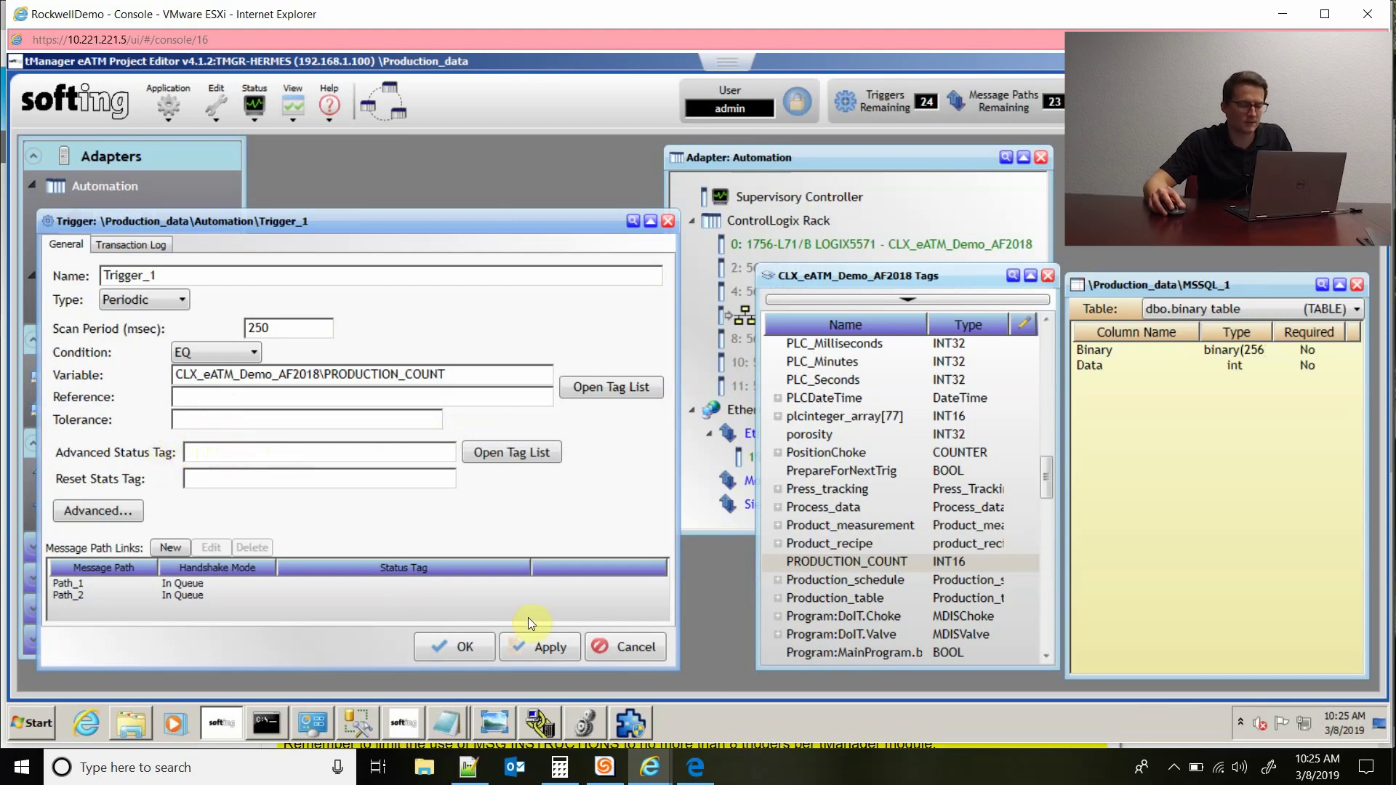
pyautogui.moveTo(582, 722)
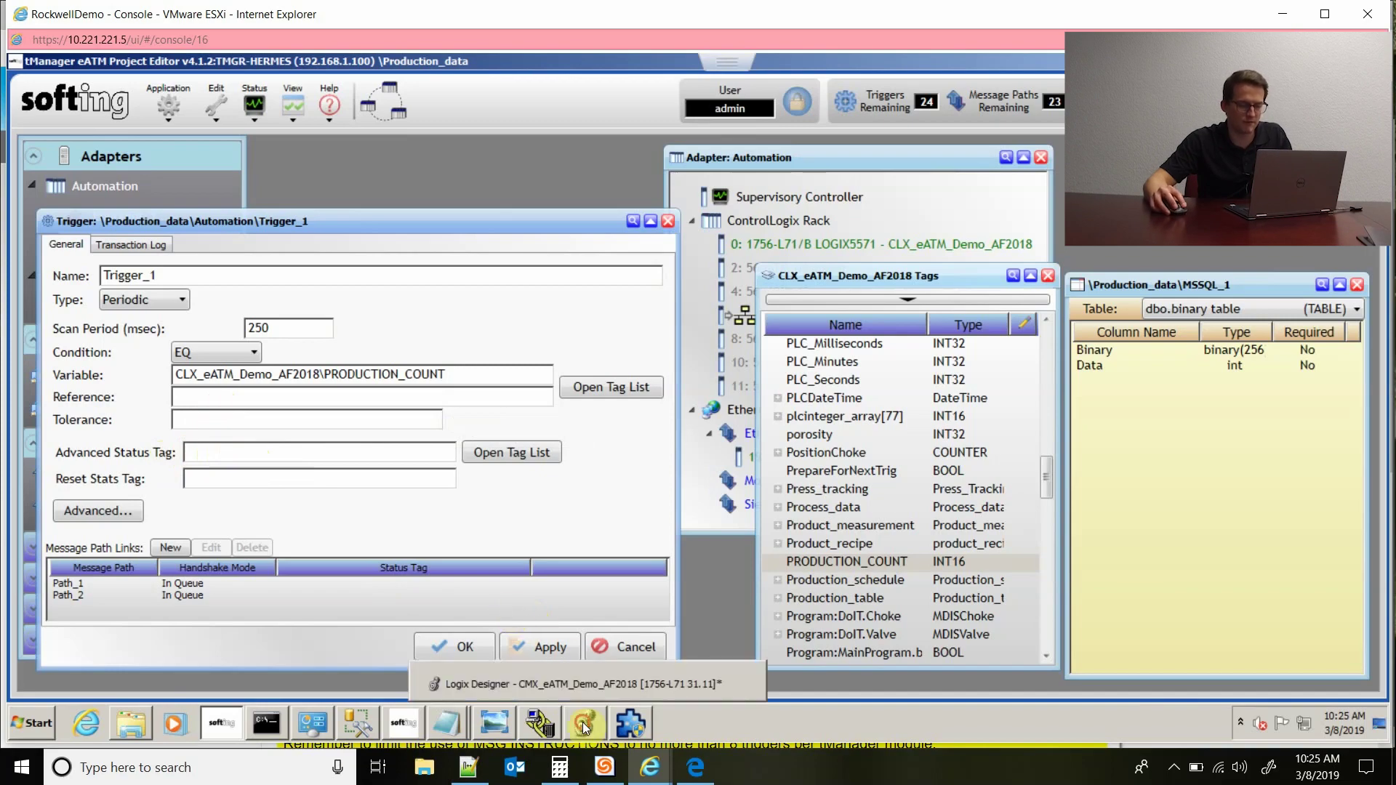
pyautogui.click(584, 698)
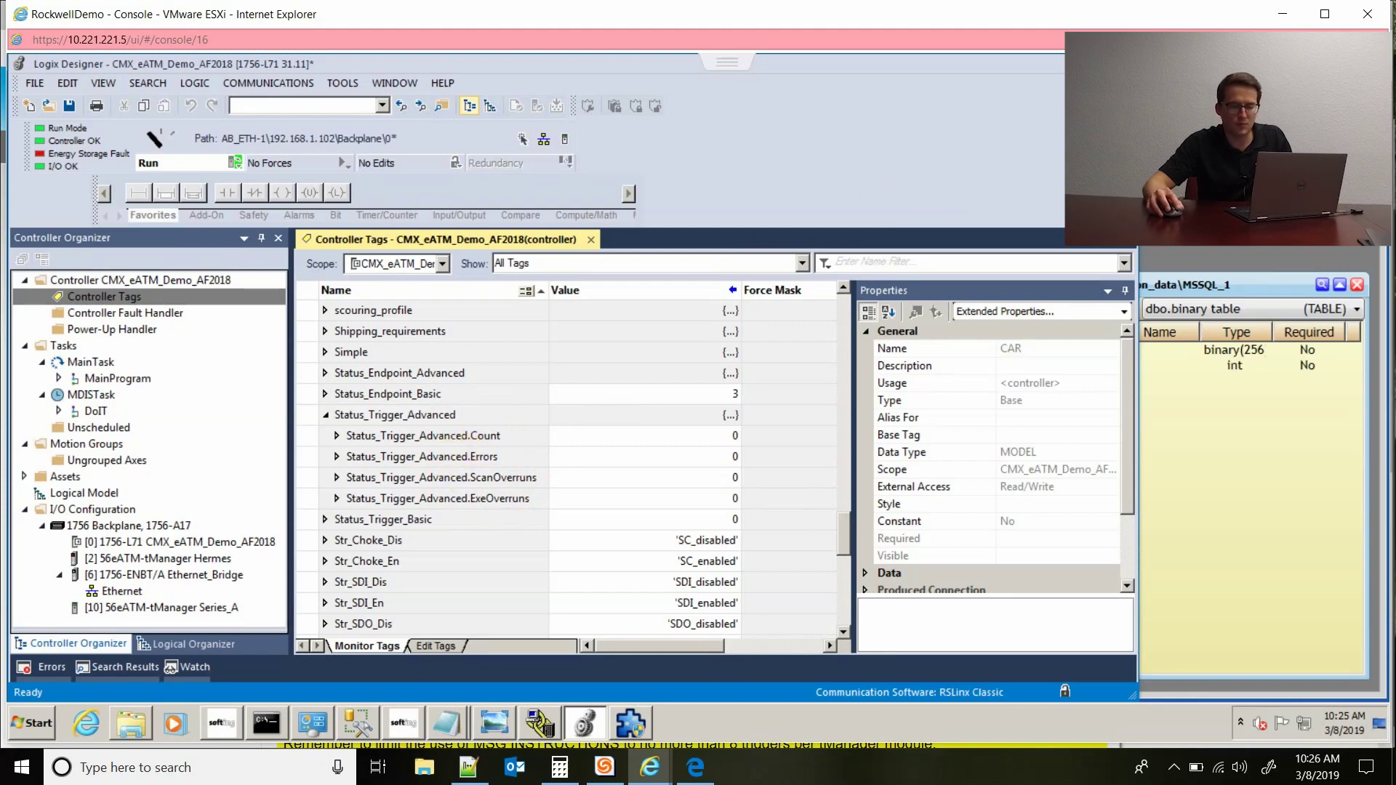
pyautogui.hotkey('alt', 'Tab')
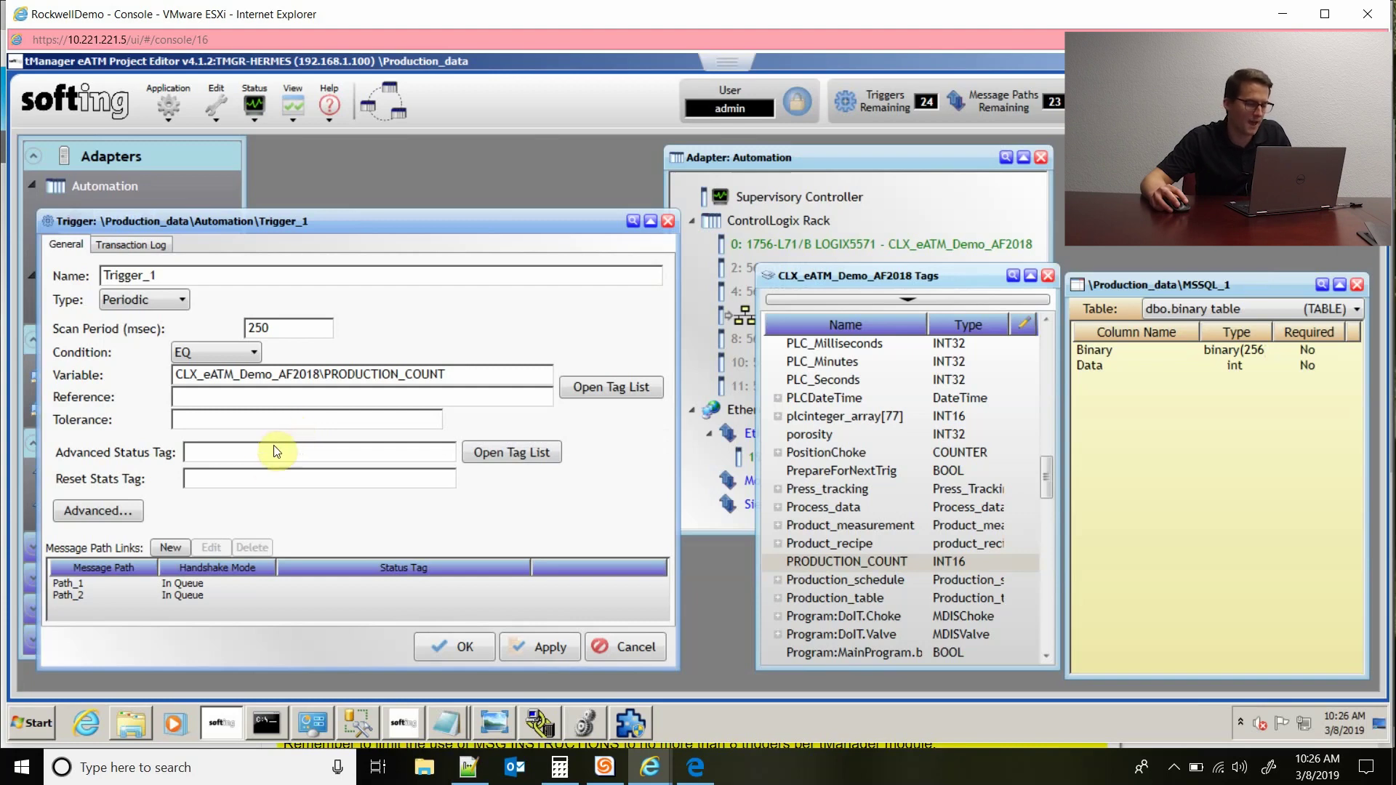
pyautogui.click(122, 511)
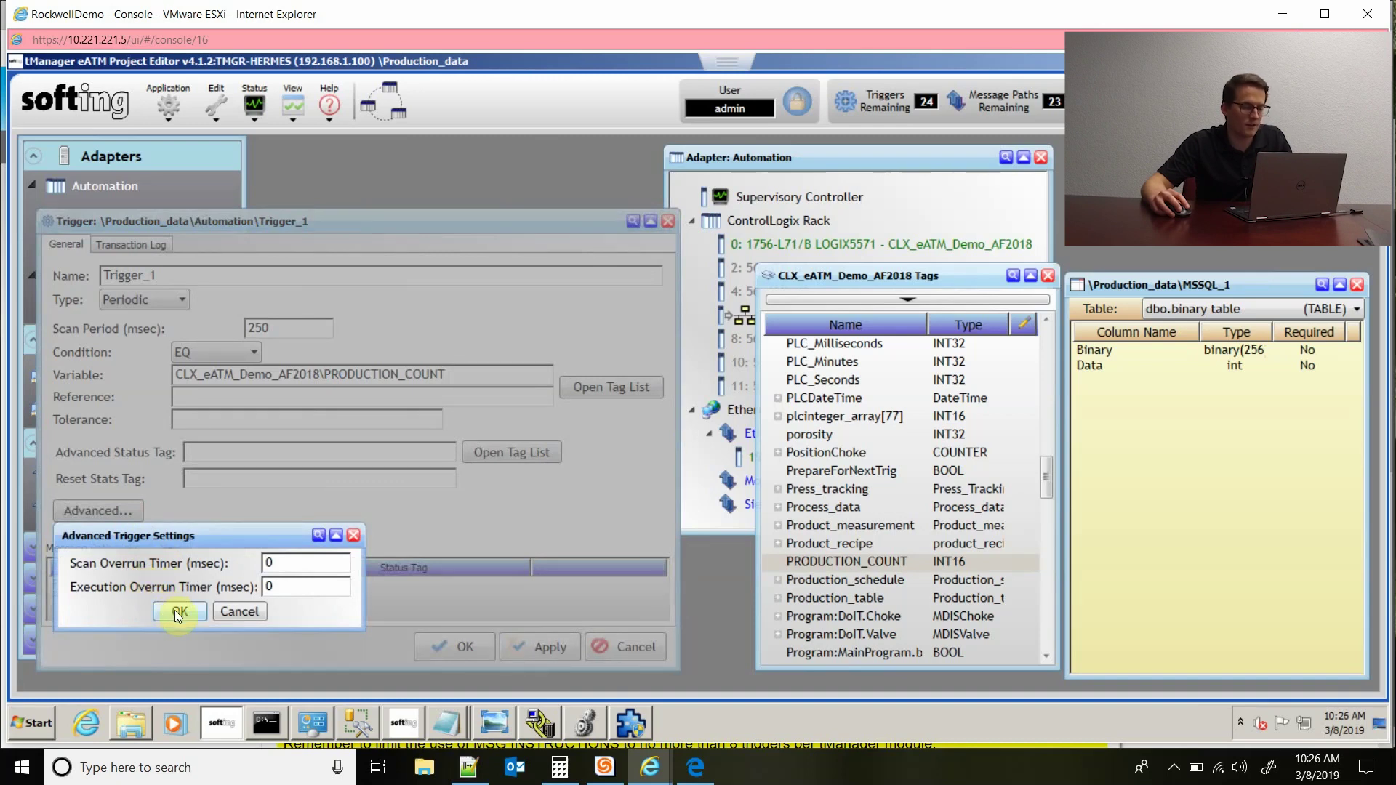
pyautogui.click(234, 609)
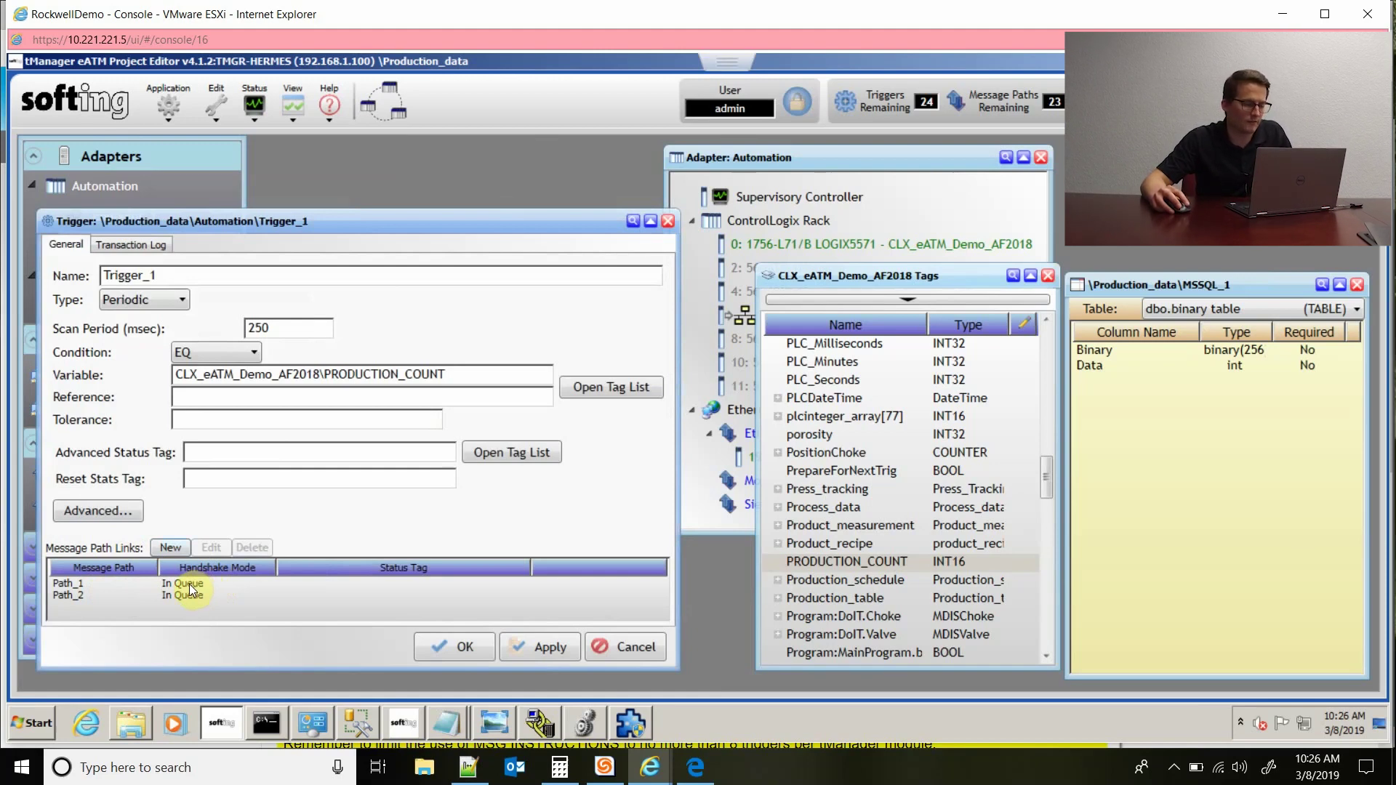
pyautogui.click(191, 585)
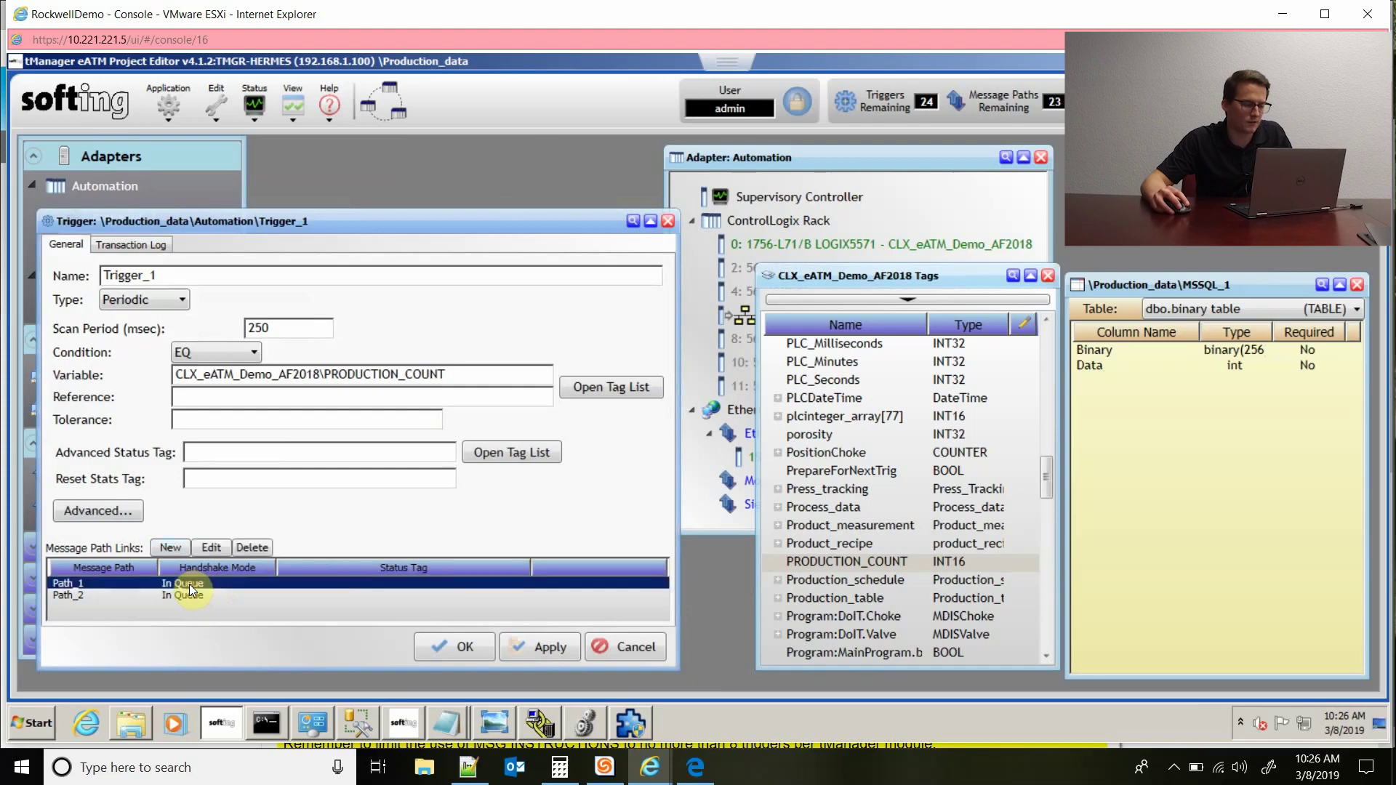
pyautogui.click(211, 550)
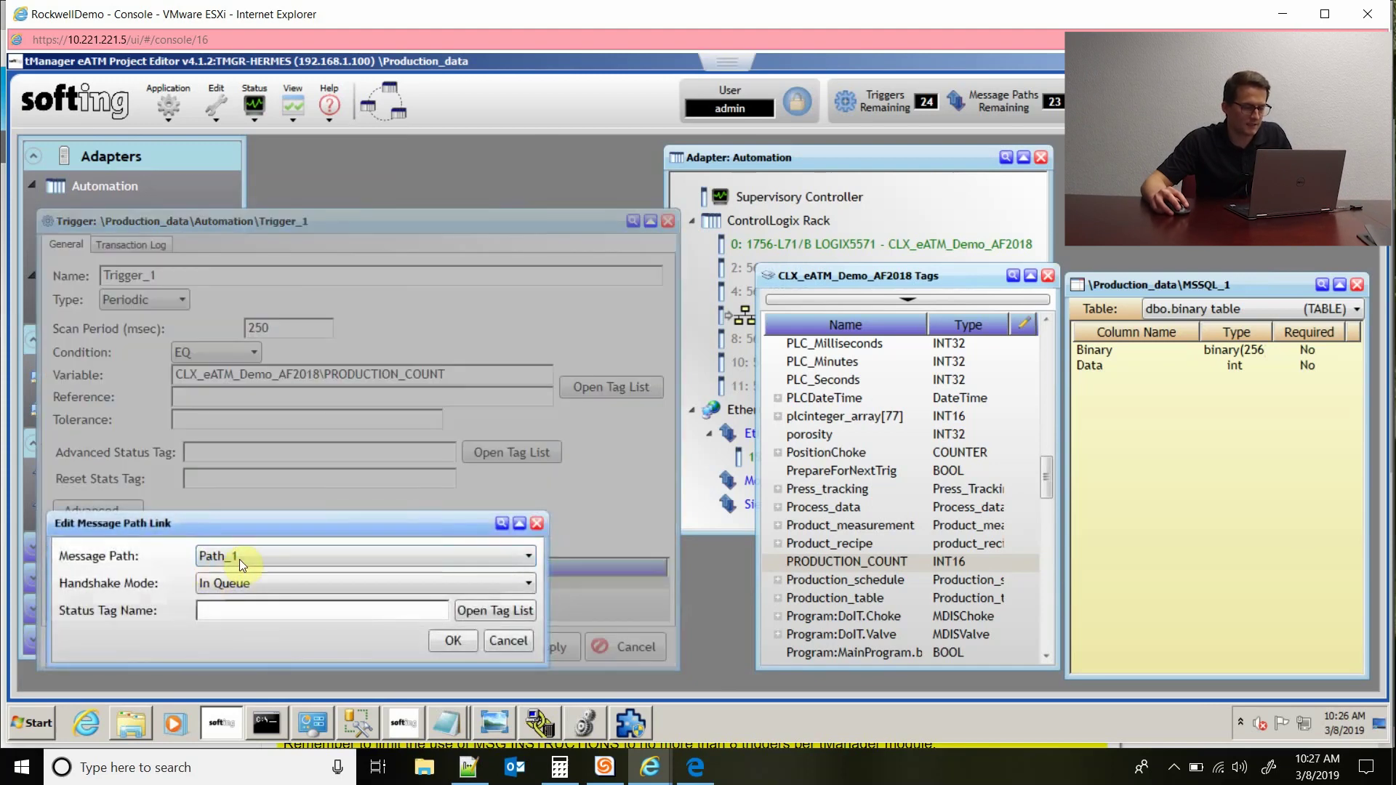
pyautogui.click(282, 583)
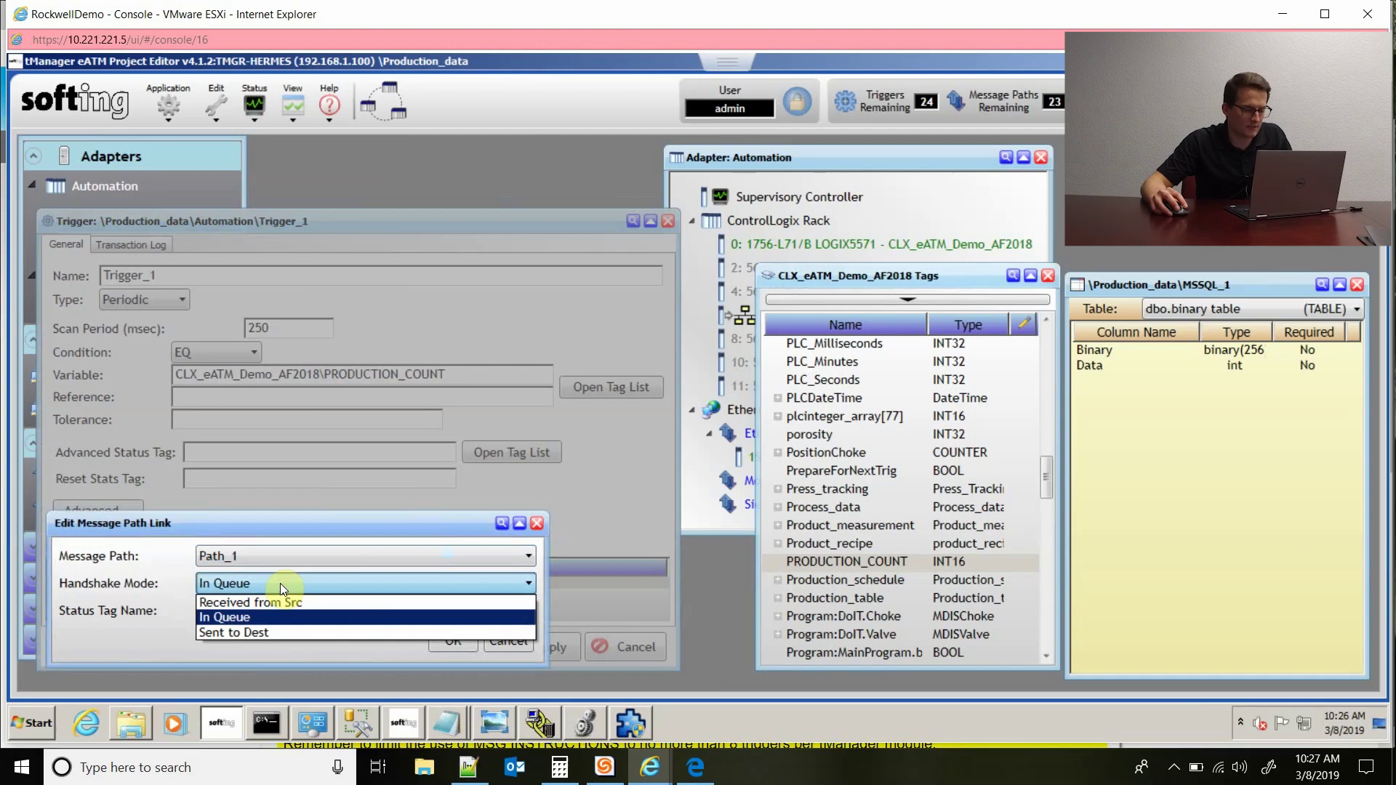
pyautogui.click(281, 583)
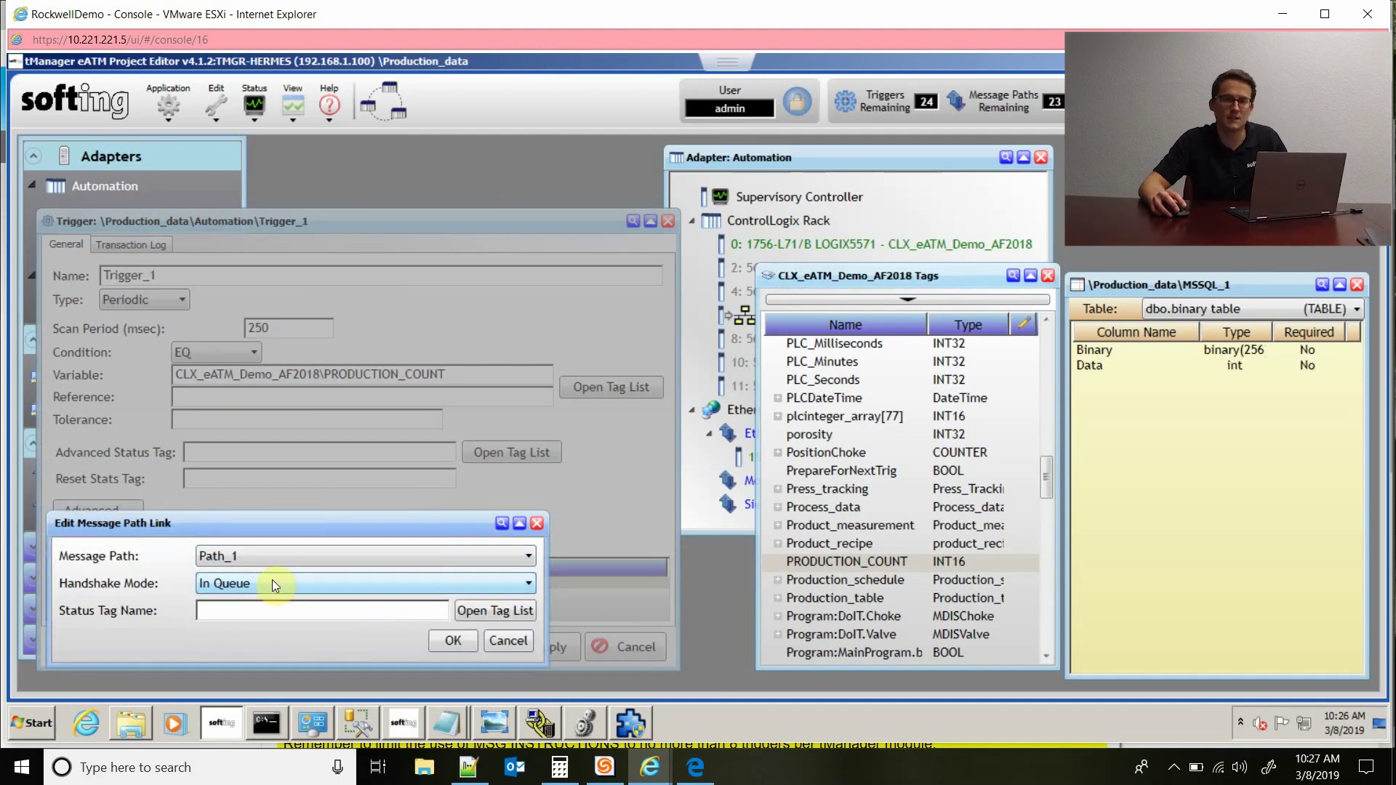
pyautogui.click(274, 584)
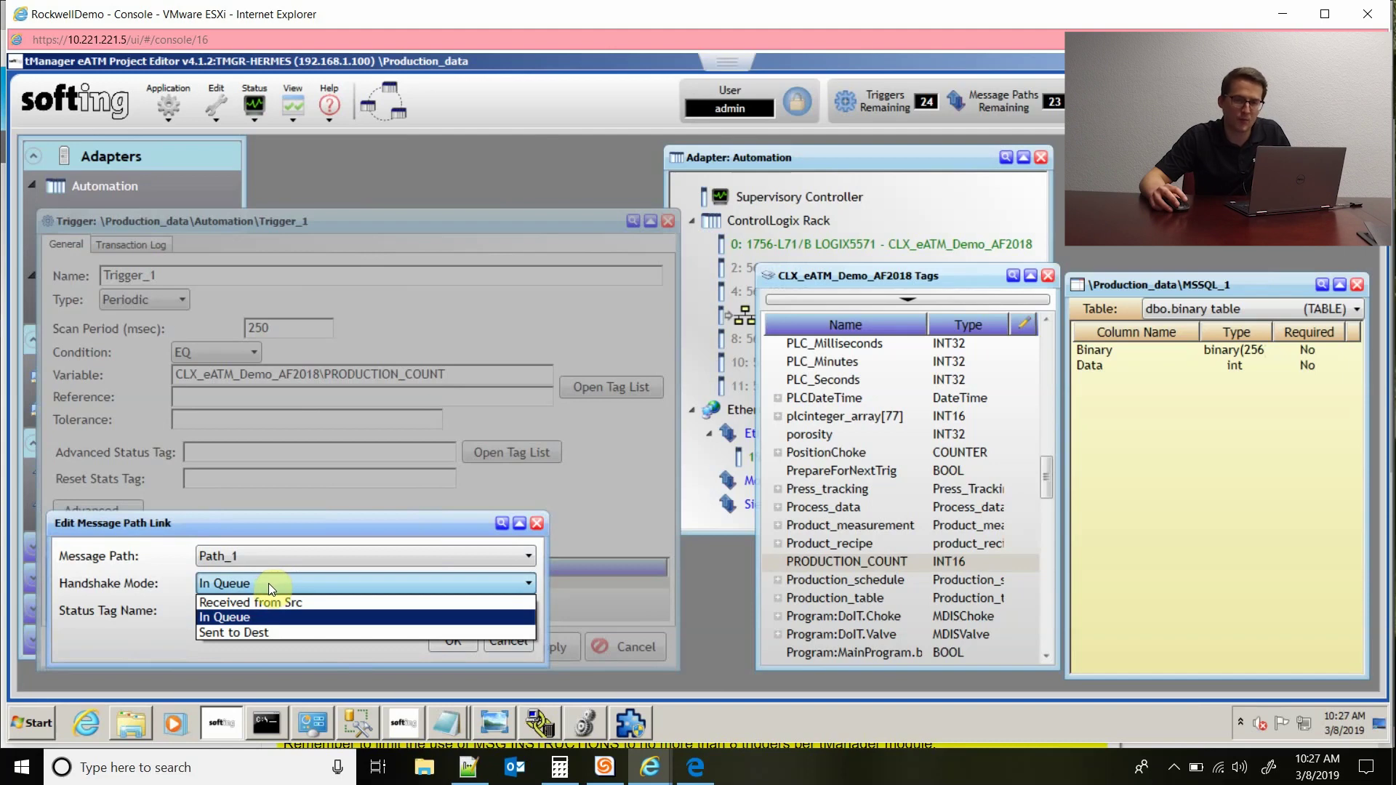
pyautogui.click(269, 583)
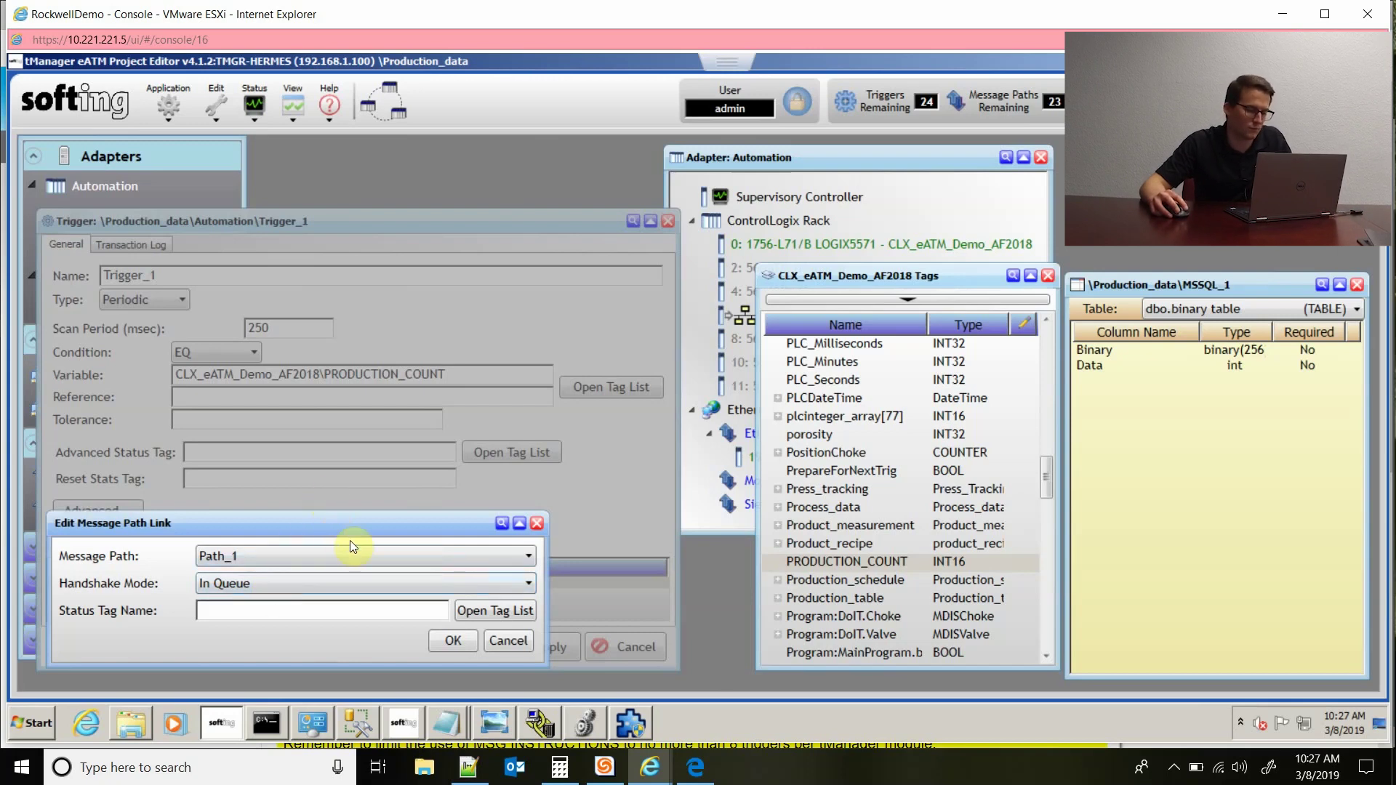
pyautogui.click(508, 639)
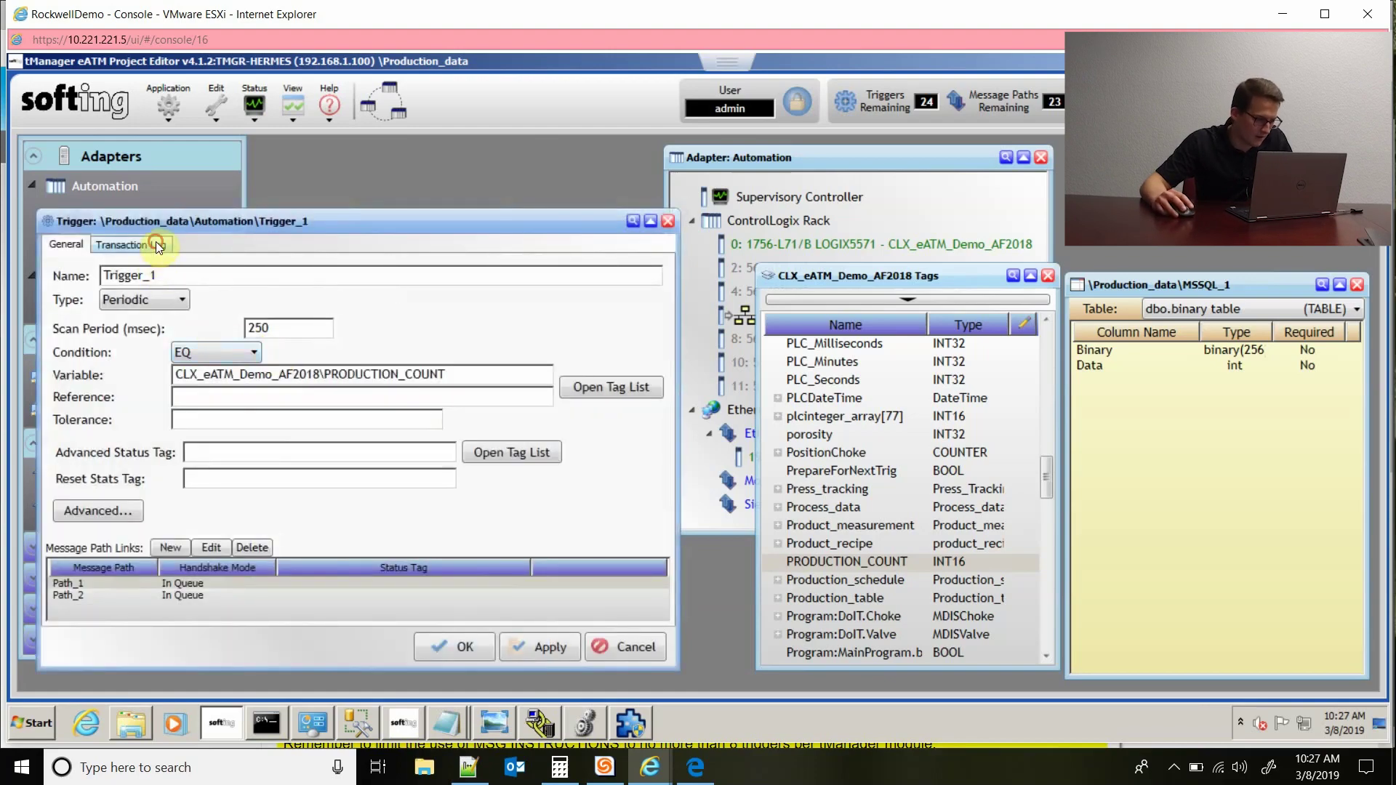
# Step: Show Trigger_1's Transaction Log settings: logging on, 5 files of 1 MB, entire message
pyautogui.click(158, 246)
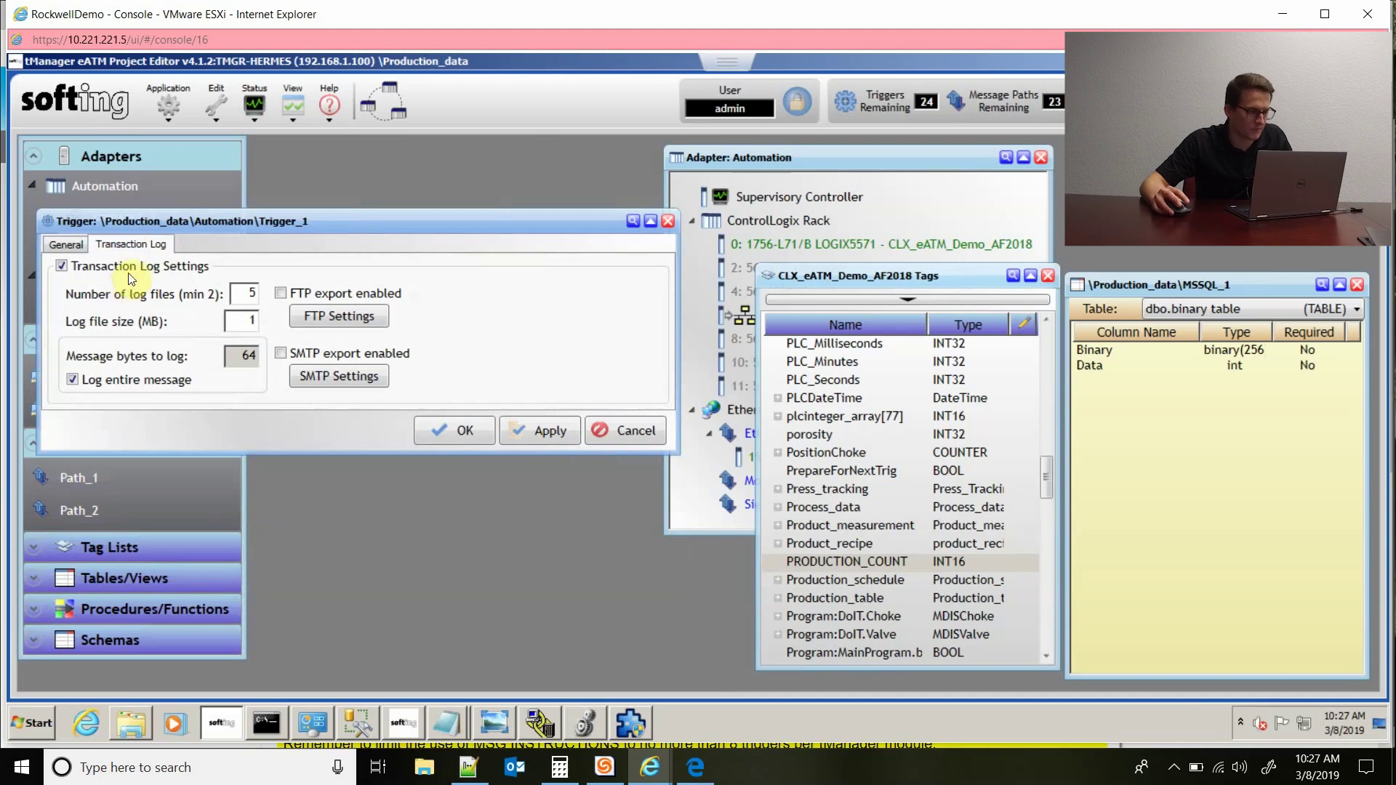